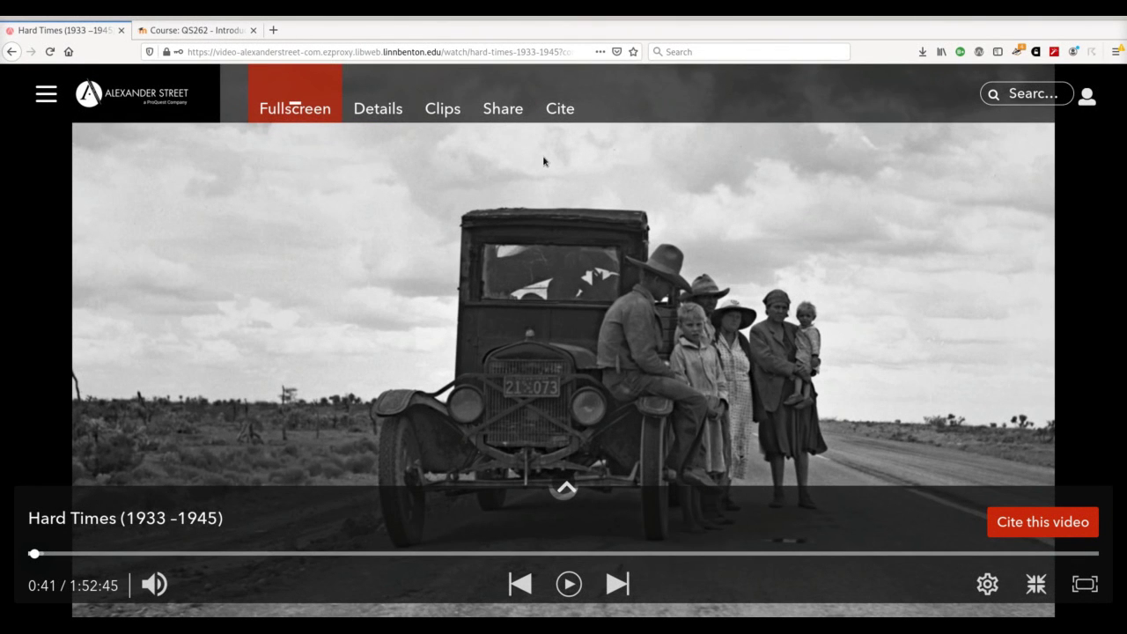
Step: Copy the Hard Times (1933–1945) embed code from its Share panel and return to the Moodle tab
{"action": "left_click", "coordinate": [500, 113]}
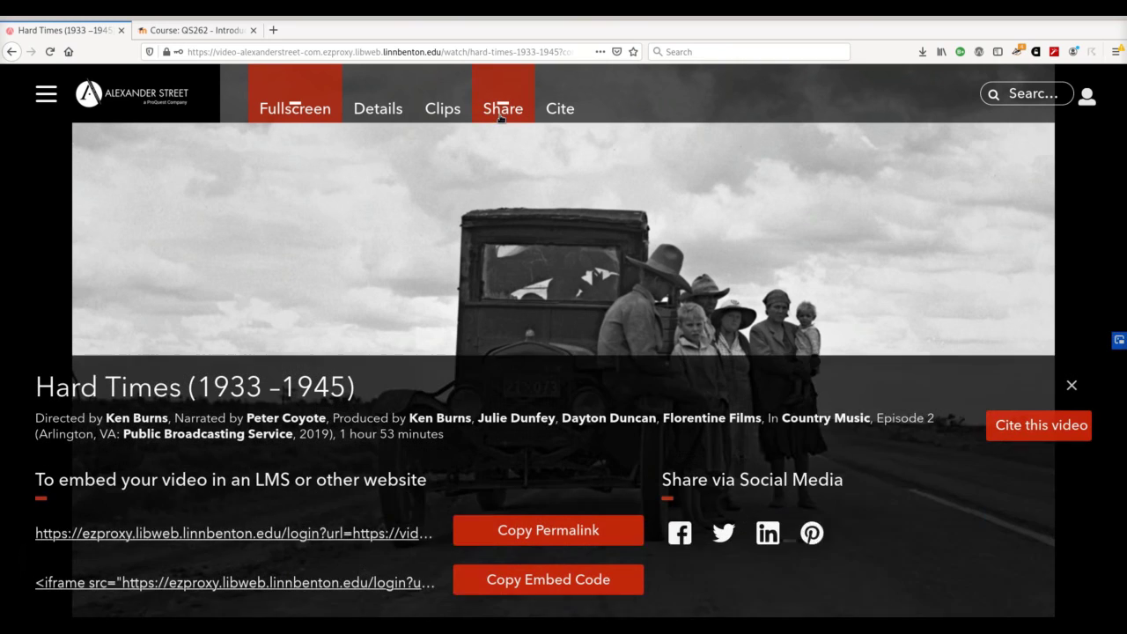
{"action": "left_click", "coordinate": [540, 568]}
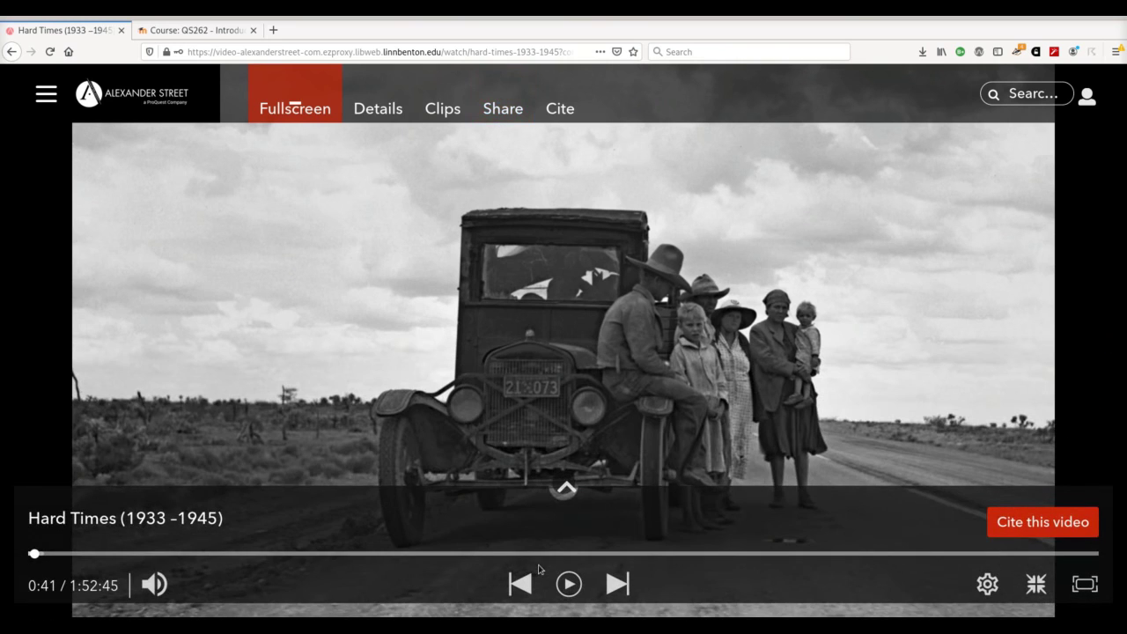
{"action": "key", "text": "ctrl+Tab"}
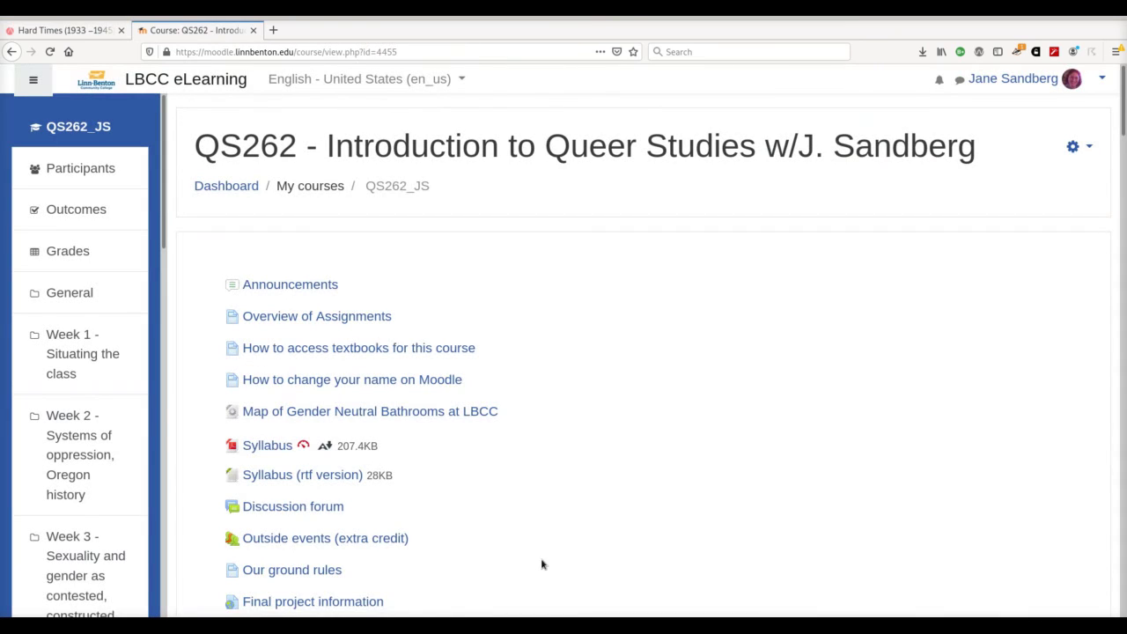
Step: Turn editing on in QS262 and add a new Page resource to the General section
{"action": "left_click", "coordinate": [1073, 146]}
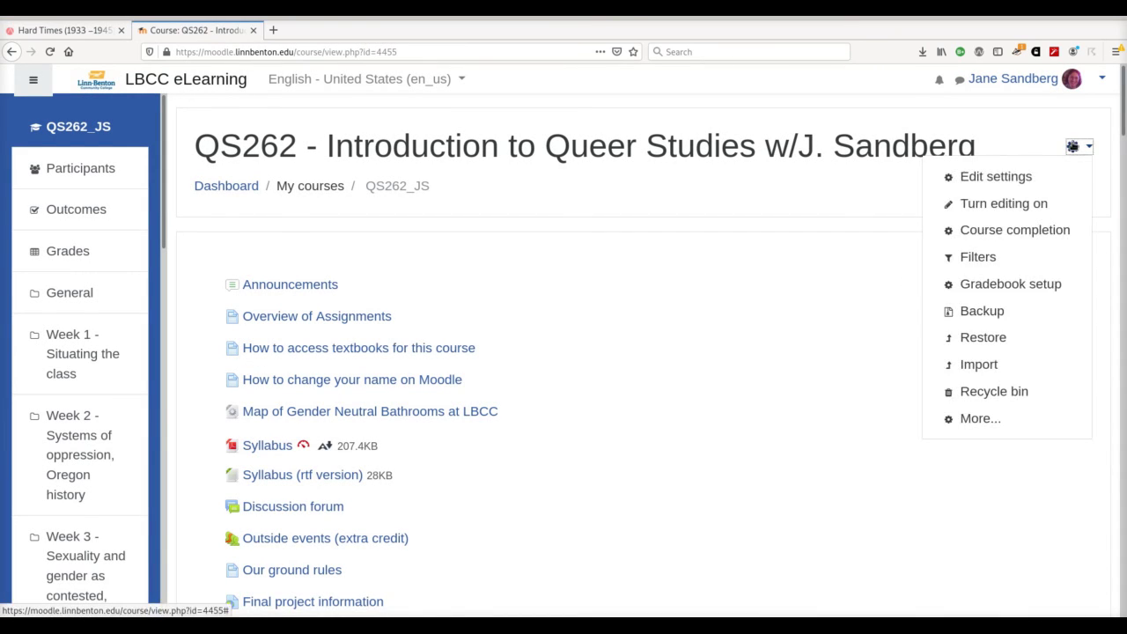
{"action": "left_click", "coordinate": [1040, 204]}
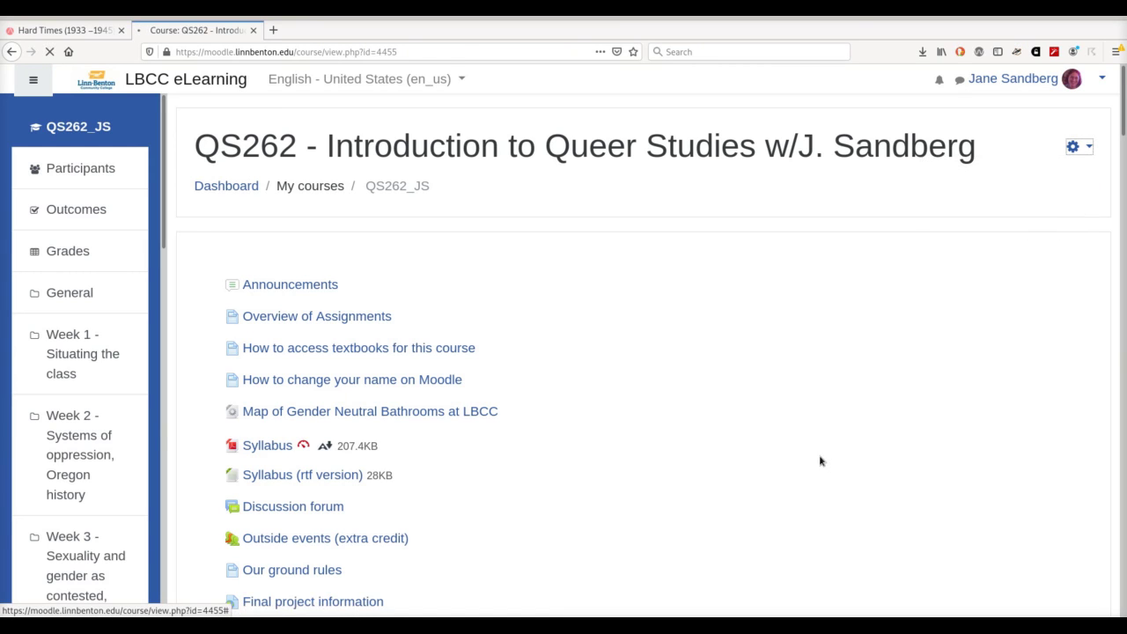
{"action": "scroll", "coordinate": [820, 460], "scroll_direction": "down", "scroll_amount": 5}
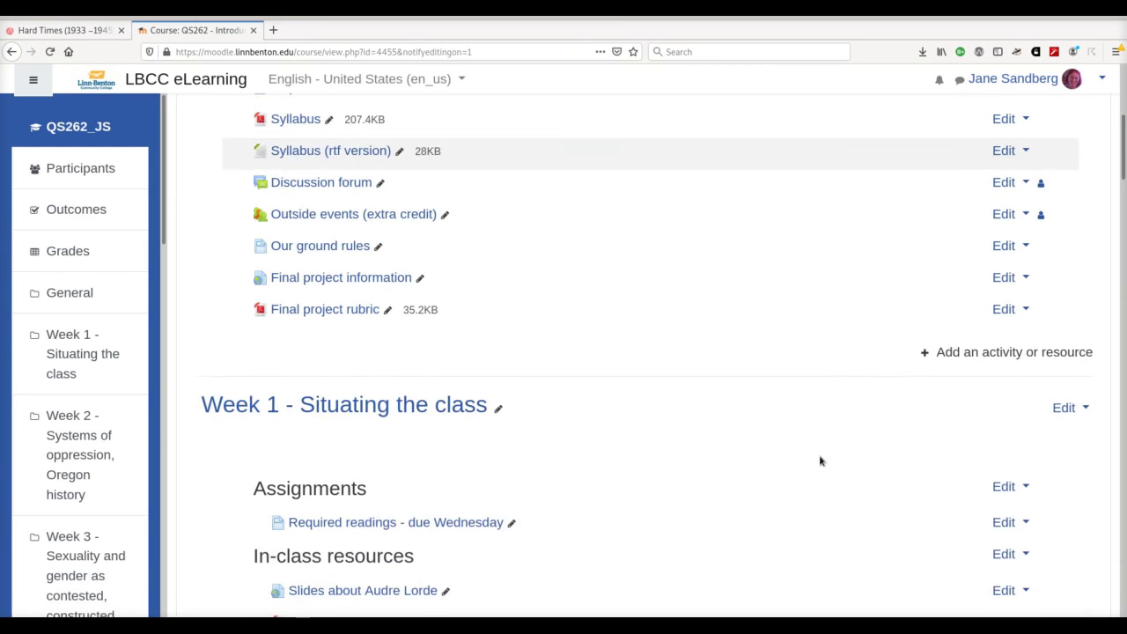
{"action": "left_click", "coordinate": [1001, 352]}
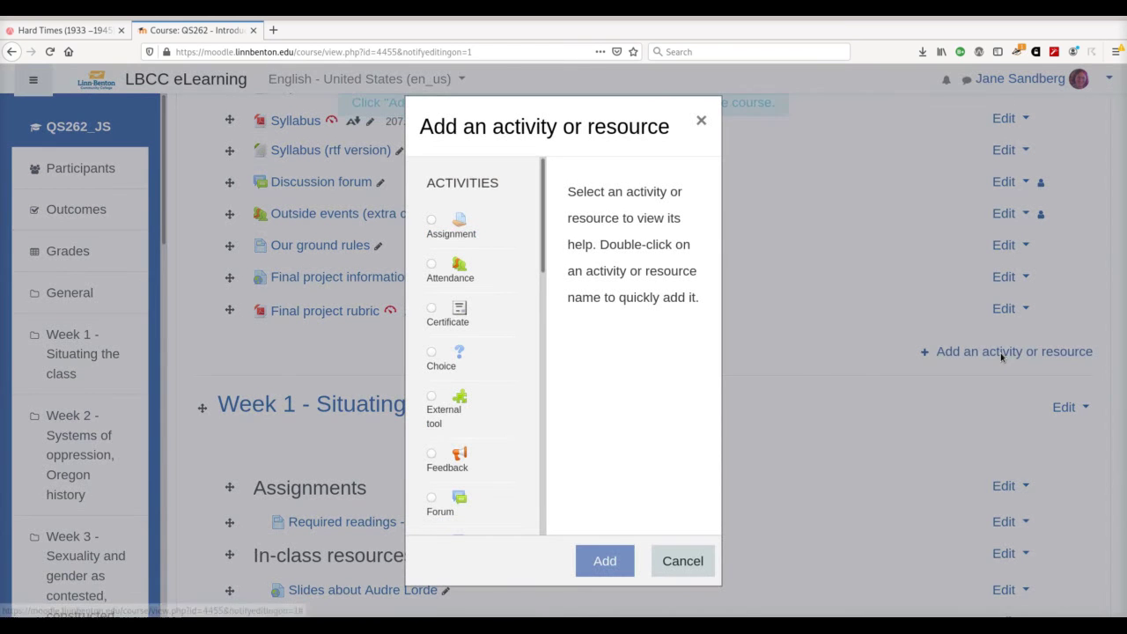
{"action": "scroll", "coordinate": [491, 460], "scroll_direction": "down", "scroll_amount": 5}
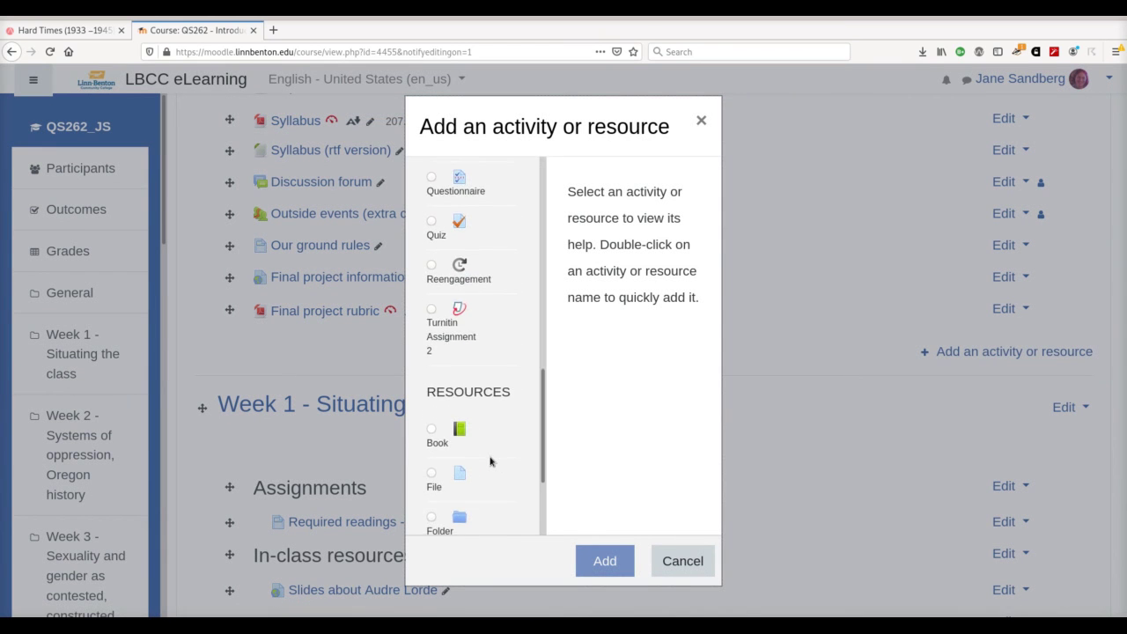
{"action": "scroll", "coordinate": [491, 460], "scroll_direction": "down", "scroll_amount": 3}
{"action": "left_click", "coordinate": [431, 464]}
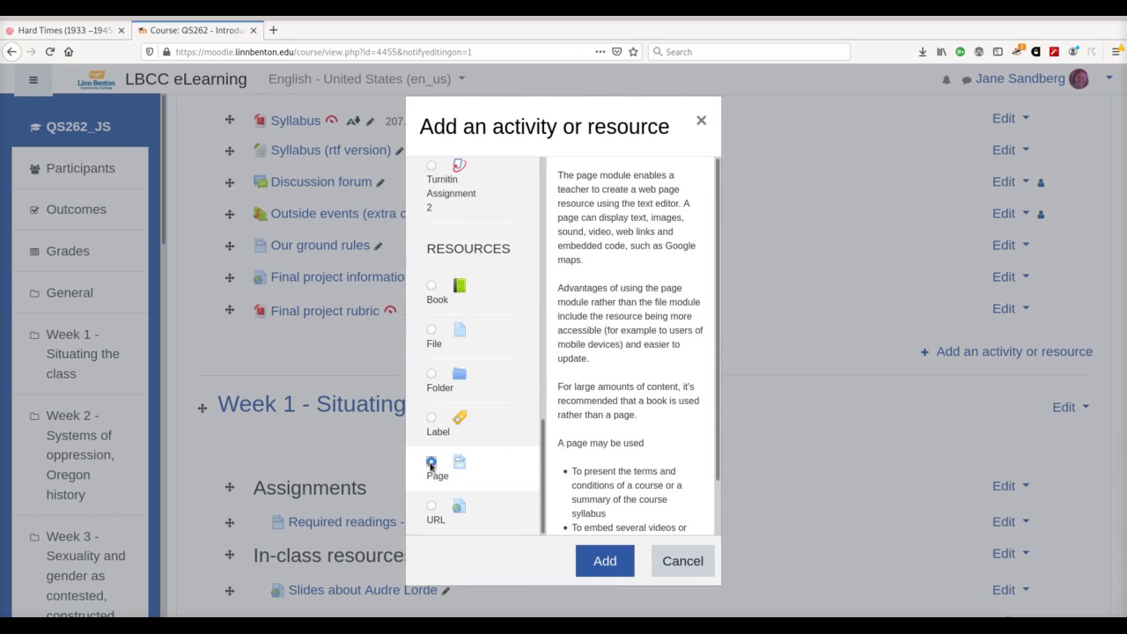
{"action": "left_click", "coordinate": [589, 556]}
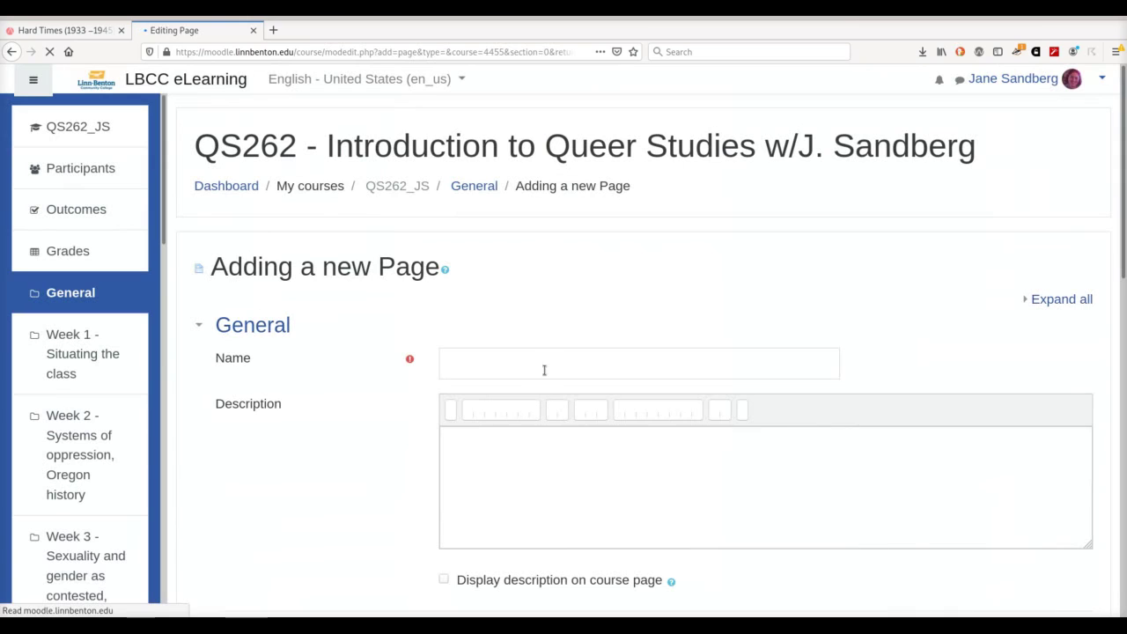
Step: Name the new Page 'Tuesday's class' and start its content with 'Watch this for Tuesday:'
{"action": "left_click", "coordinate": [537, 372]}
{"action": "type", "text": "Tuesd"}
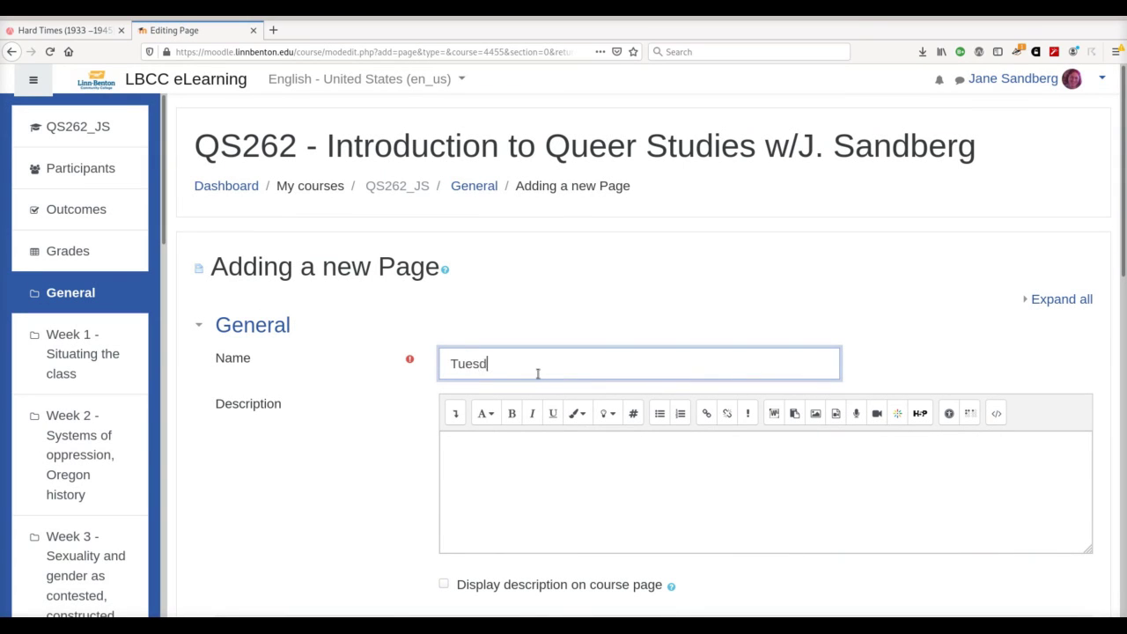
{"action": "type", "text": "ay's class"}
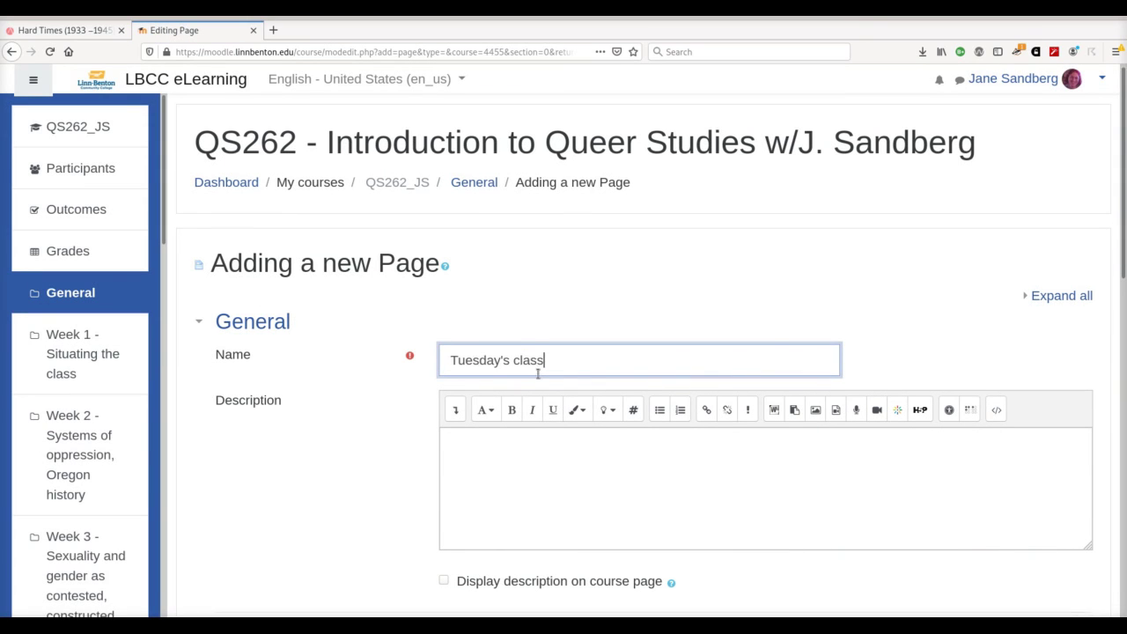
{"action": "scroll", "coordinate": [537, 372], "scroll_direction": "down", "scroll_amount": 3}
{"action": "left_click", "coordinate": [550, 573]}
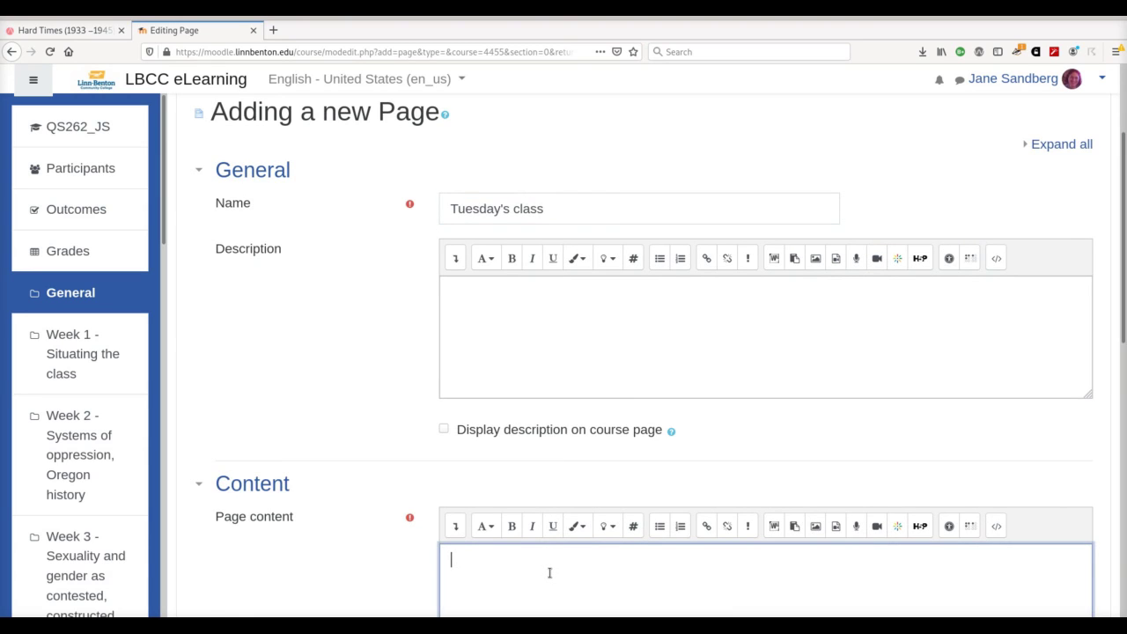
{"action": "scroll", "coordinate": [550, 573], "scroll_direction": "down", "scroll_amount": 2}
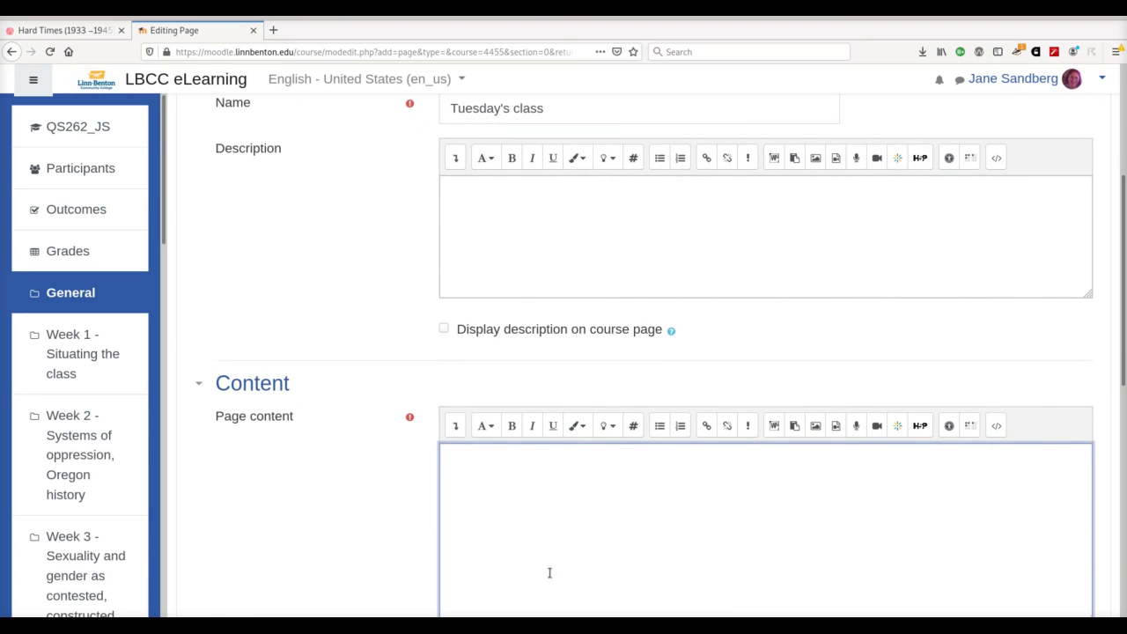
{"action": "type", "text": "Watch this for Tuesday:"}
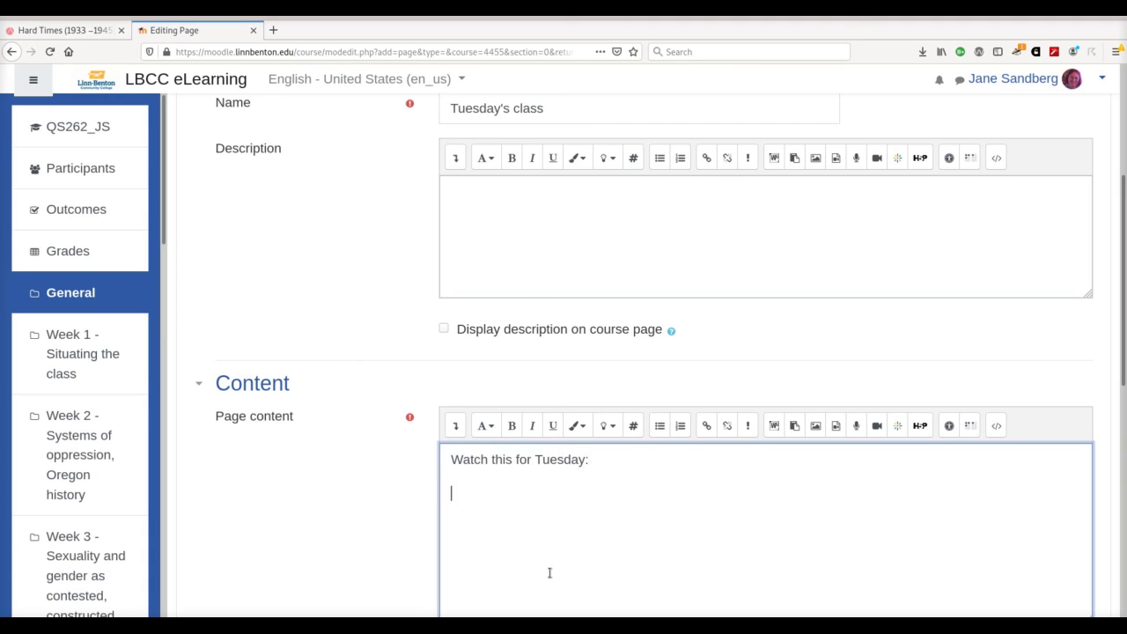
Step: Paste the Hard Times embed code into the HTML source after the text and save the page
{"action": "left_click", "coordinate": [996, 425]}
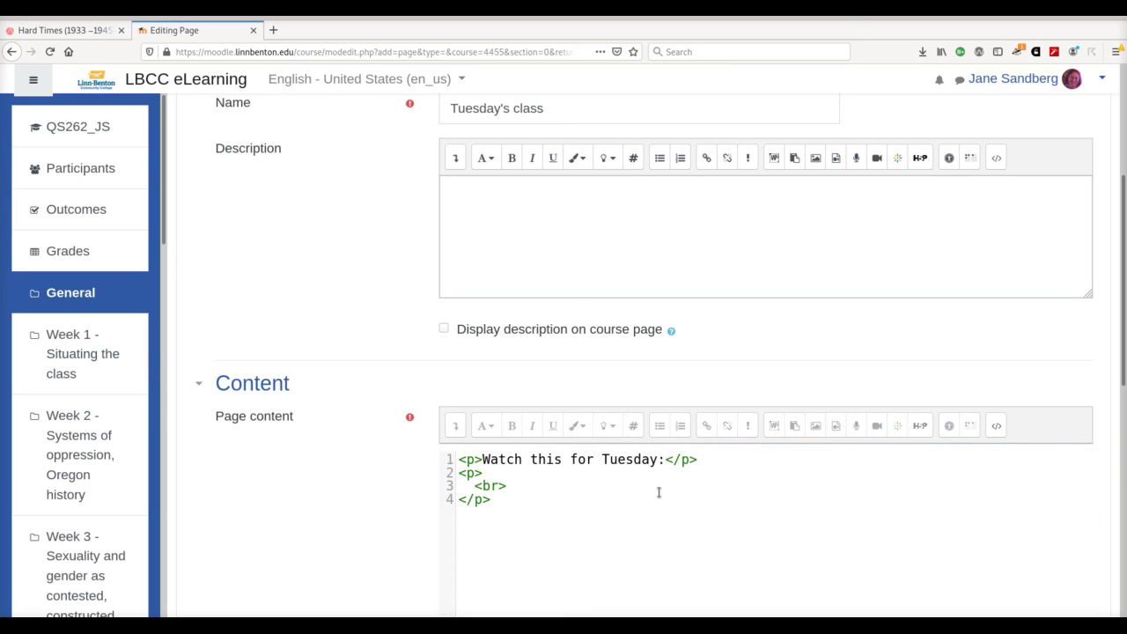
{"action": "right_click", "coordinate": [553, 543]}
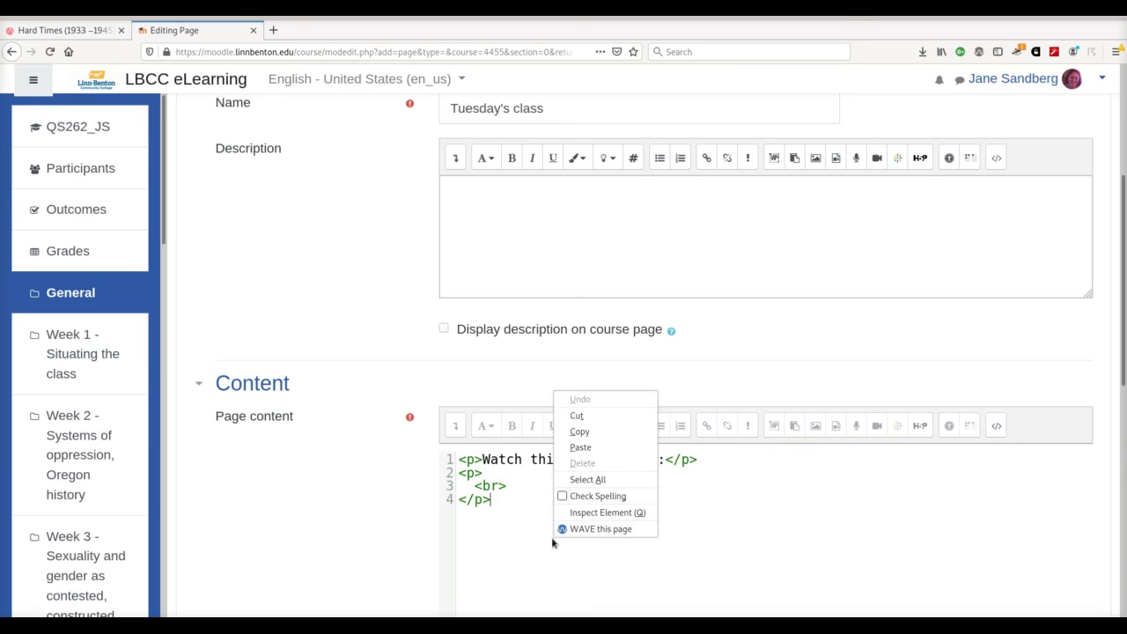
{"action": "left_click", "coordinate": [618, 447]}
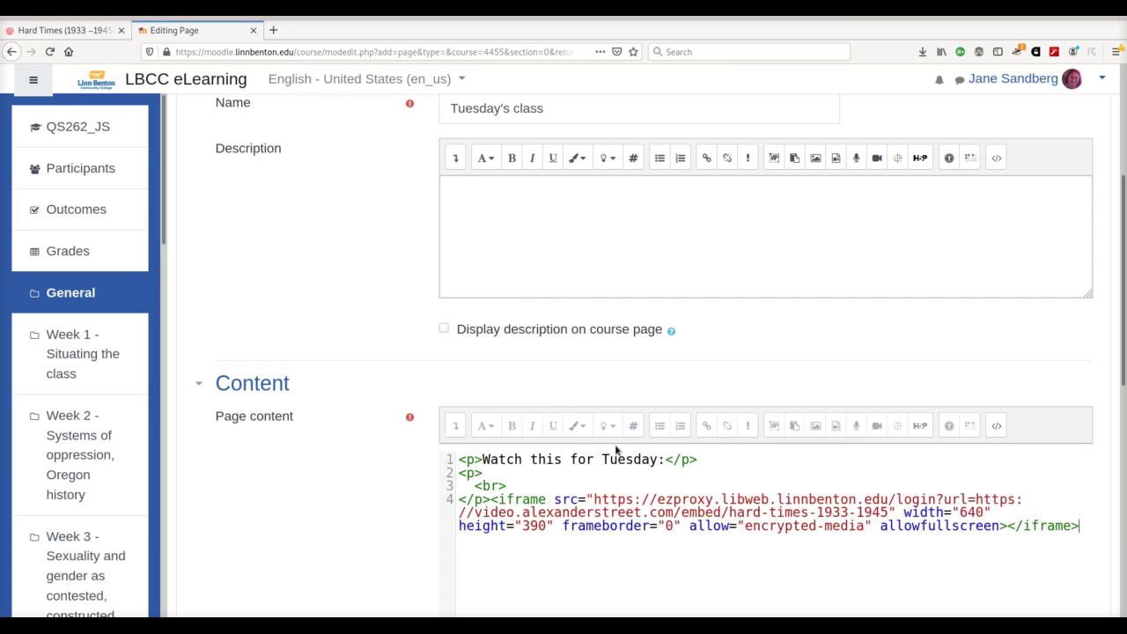
{"action": "scroll", "coordinate": [353, 470], "scroll_direction": "down", "scroll_amount": 5}
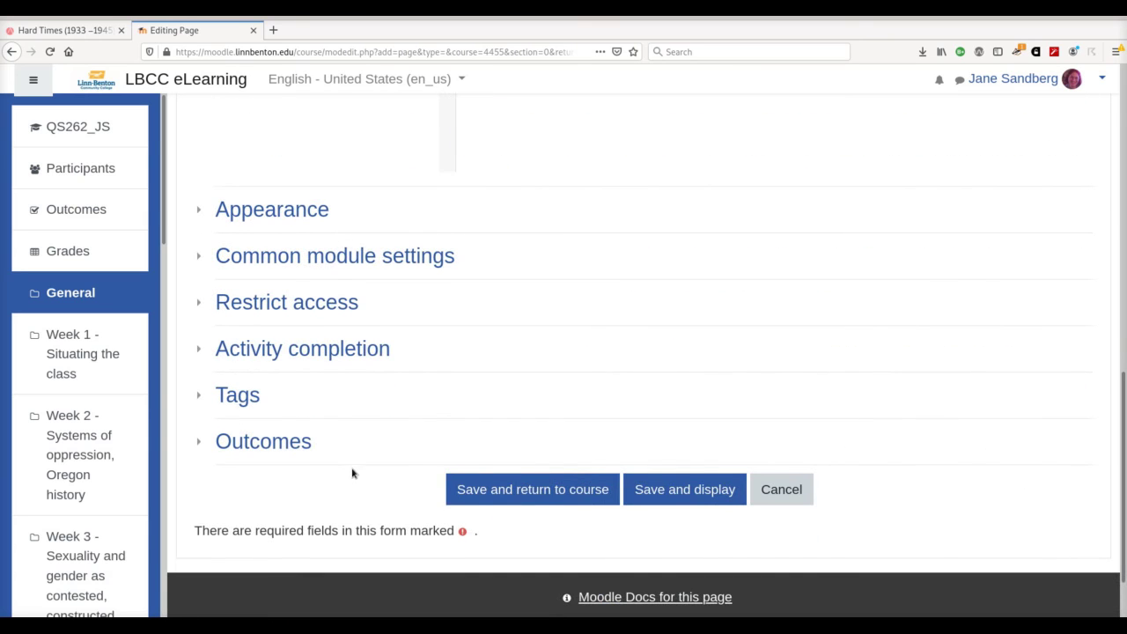
{"action": "left_click", "coordinate": [531, 492]}
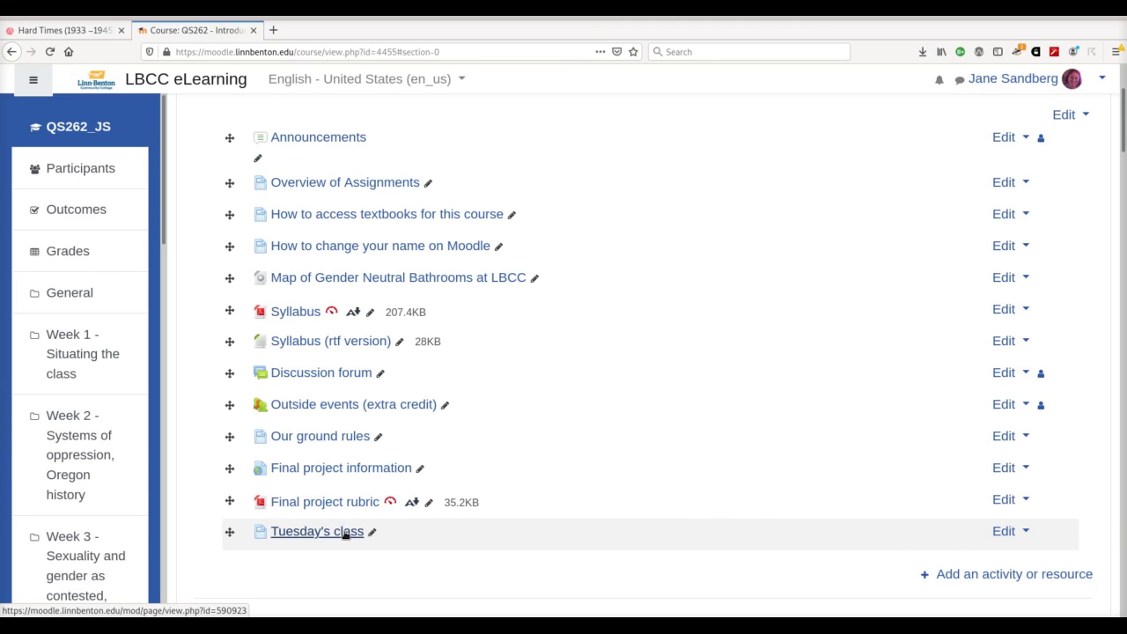
Step: Open the Edit week settings for Week 1 - Situating the class
{"action": "scroll", "coordinate": [343, 534], "scroll_direction": "down", "scroll_amount": 3}
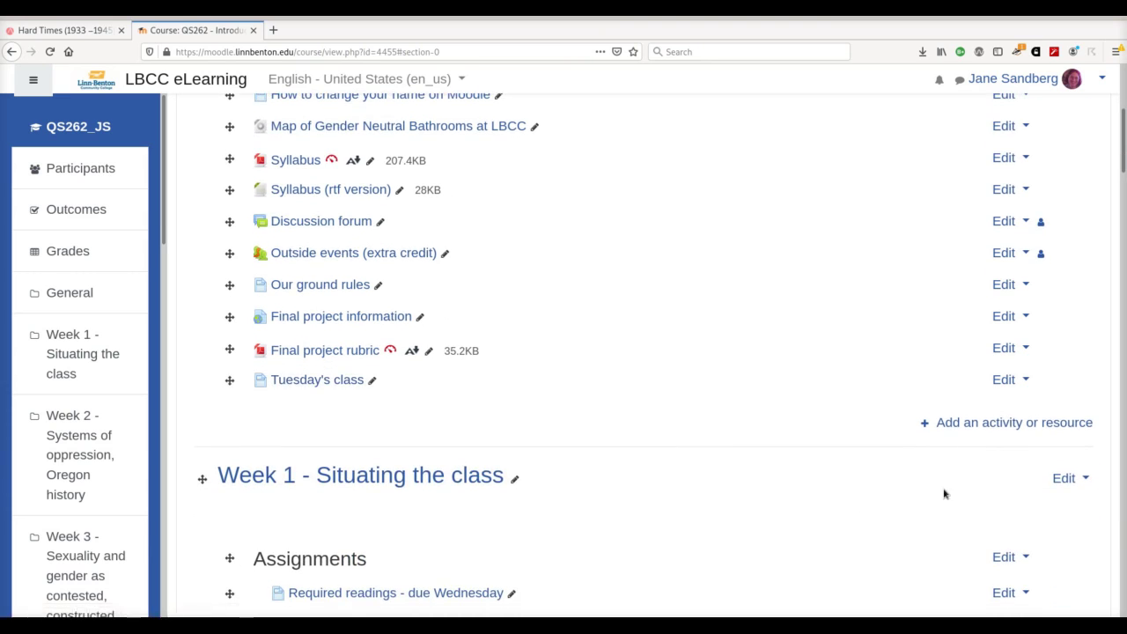
{"action": "left_click", "coordinate": [1067, 479]}
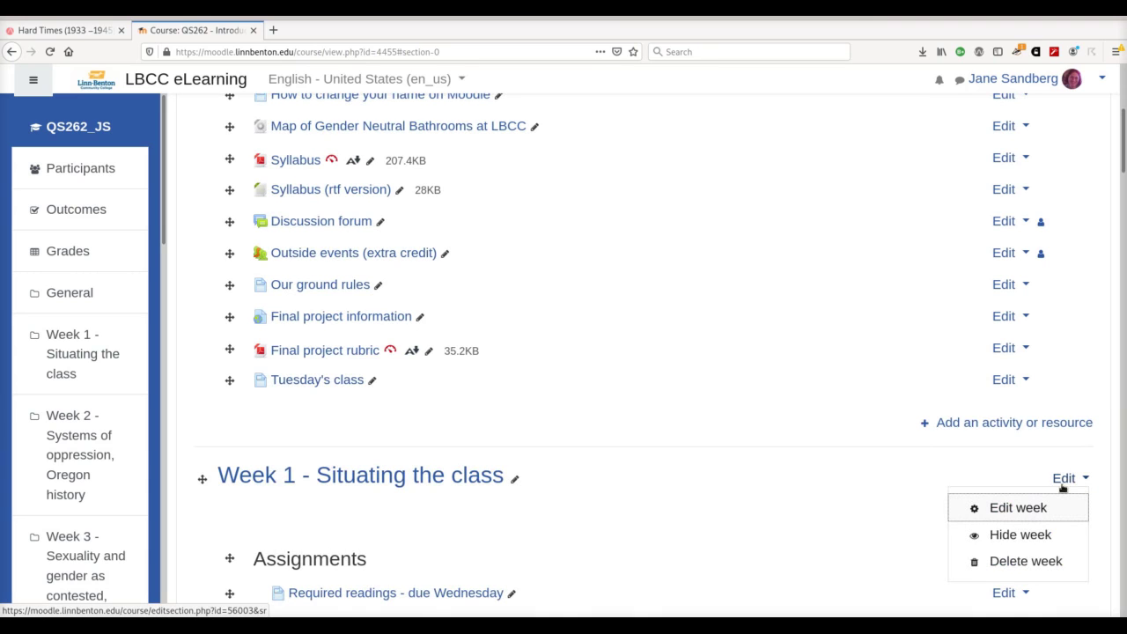
{"action": "left_click", "coordinate": [1037, 509]}
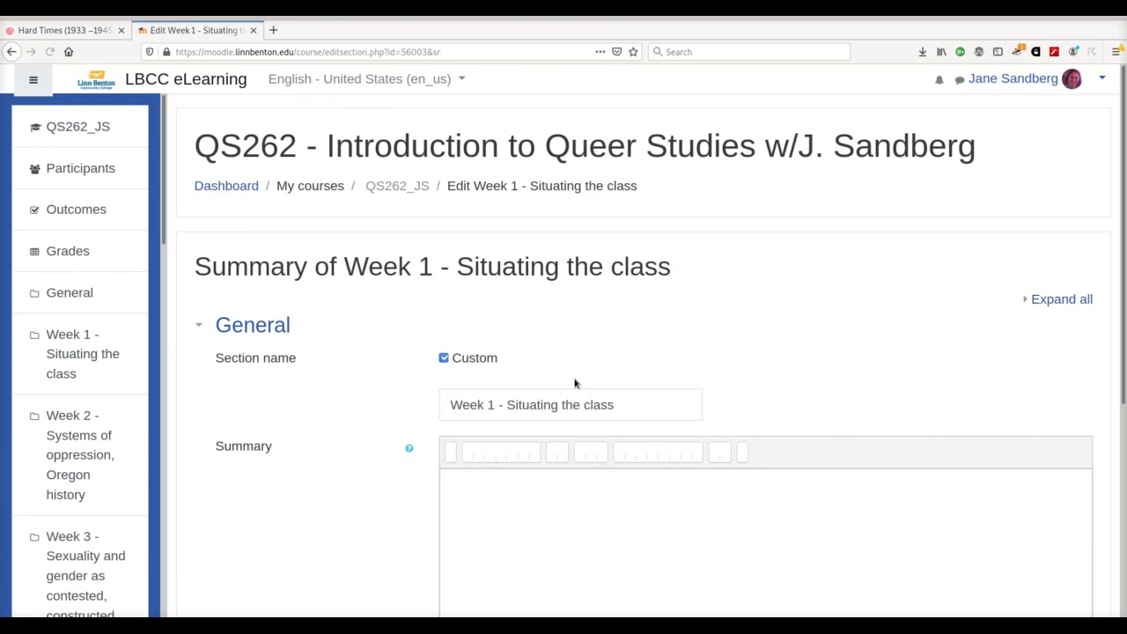
Step: Paste the Hard Times iframe into the Week 1 summary's HTML source and save the changes
{"action": "left_click", "coordinate": [996, 455]}
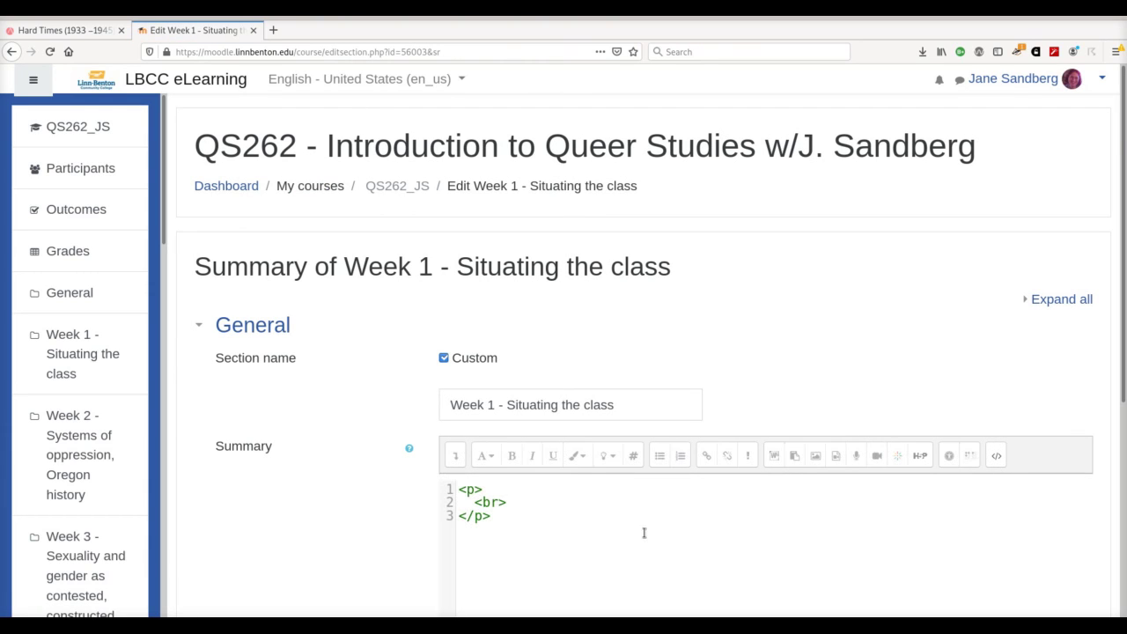
{"action": "key", "text": "ctrl+v"}
{"action": "scroll", "coordinate": [284, 548], "scroll_direction": "down", "scroll_amount": 4}
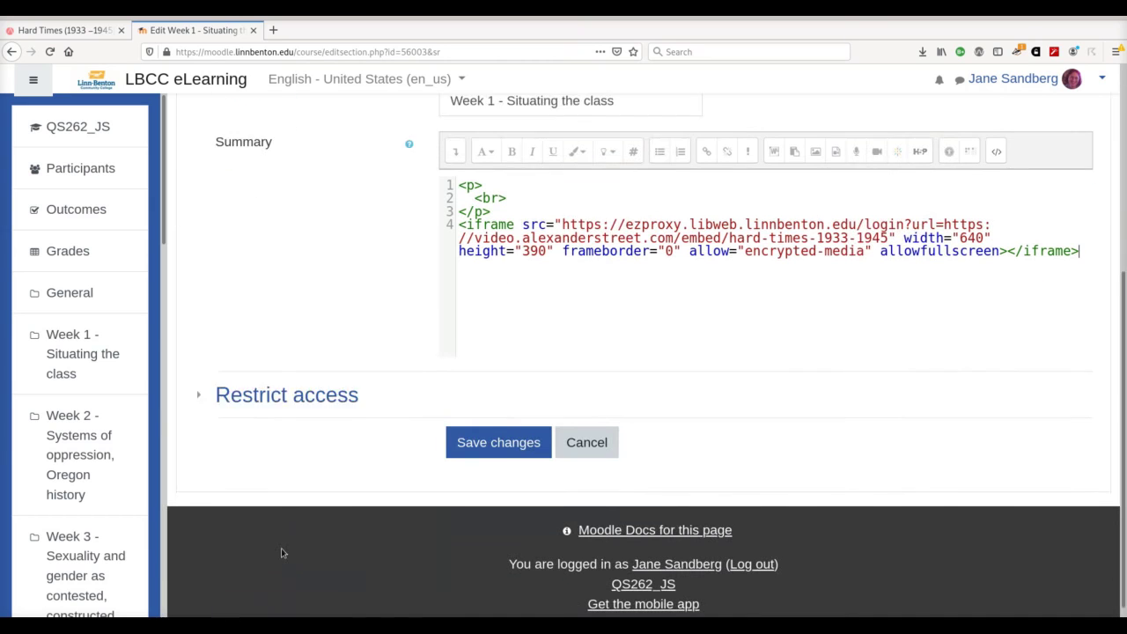
{"action": "left_click", "coordinate": [512, 433]}
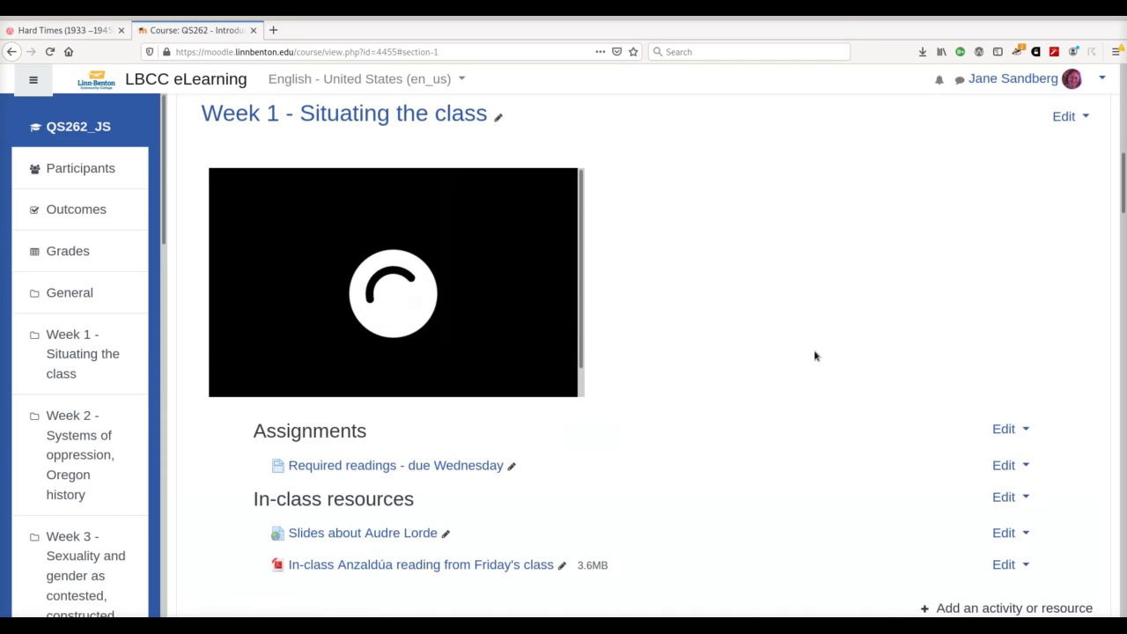
Step: Switch role to Student and open the Tuesday's class page to check the video
{"action": "scroll", "coordinate": [814, 356], "scroll_direction": "up", "scroll_amount": 5}
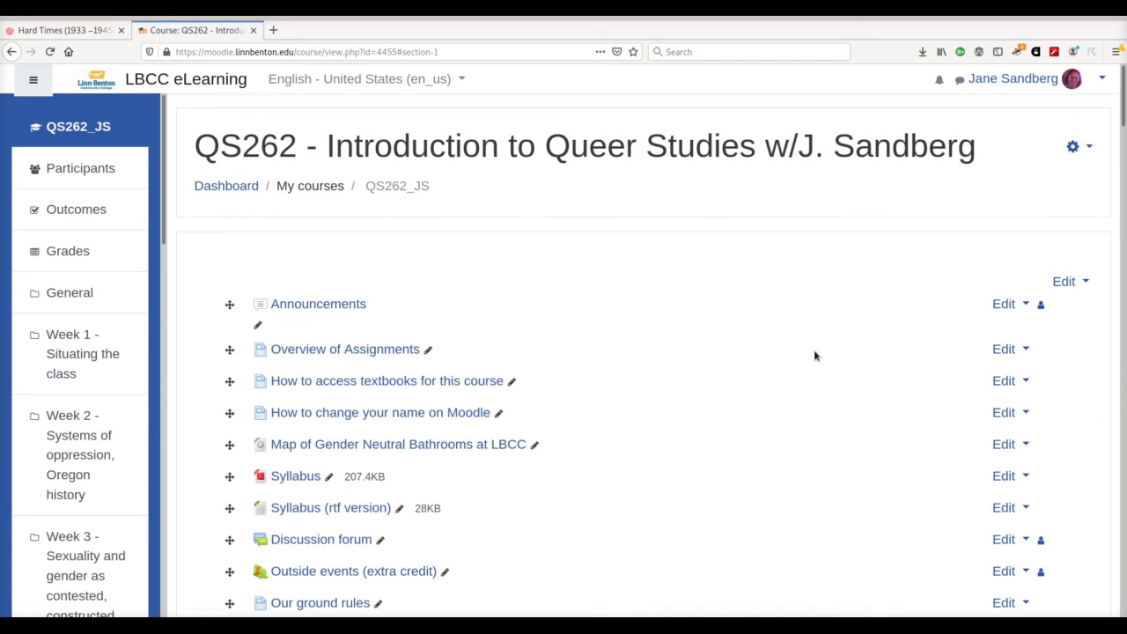
{"action": "left_click", "coordinate": [1070, 78]}
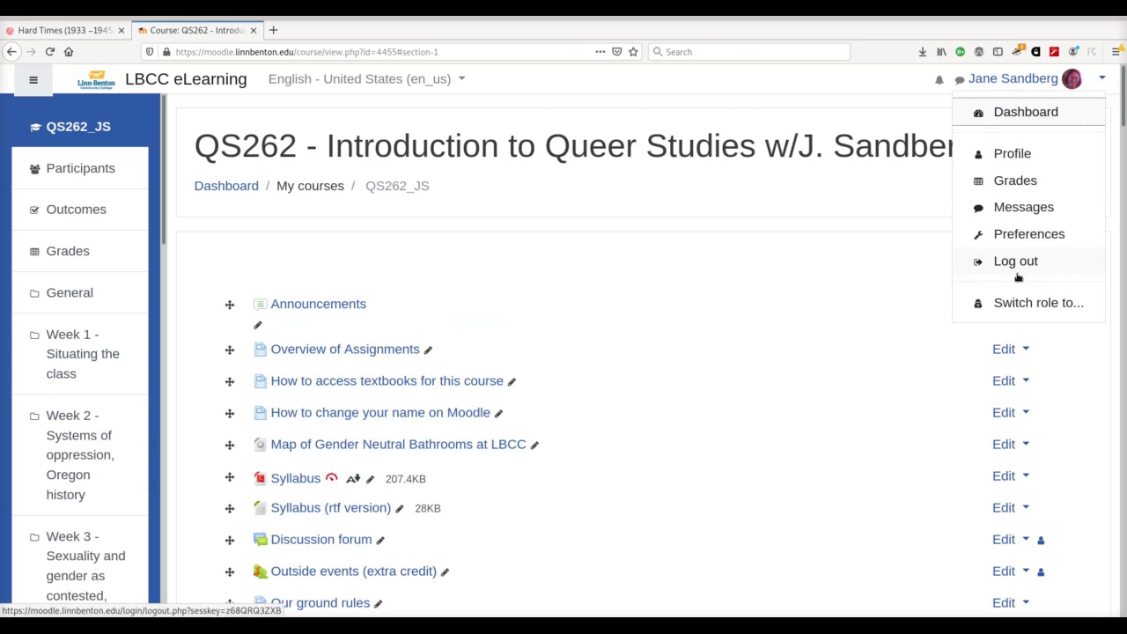
{"action": "left_click", "coordinate": [1008, 299]}
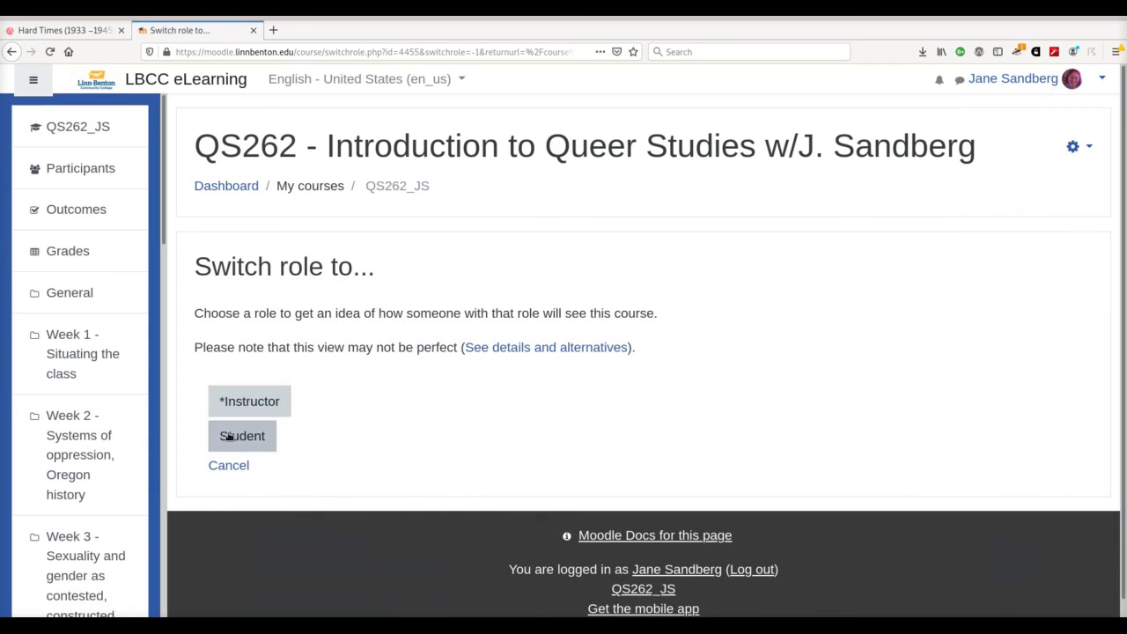
{"action": "left_click", "coordinate": [228, 436]}
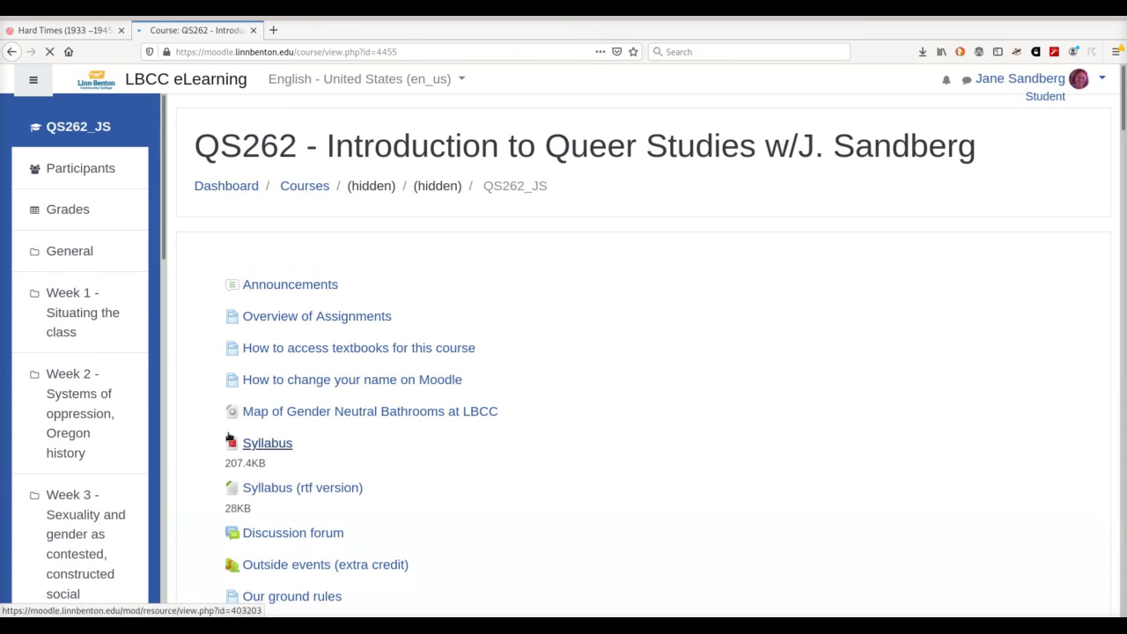
{"action": "scroll", "coordinate": [523, 380], "scroll_direction": "down", "scroll_amount": 6}
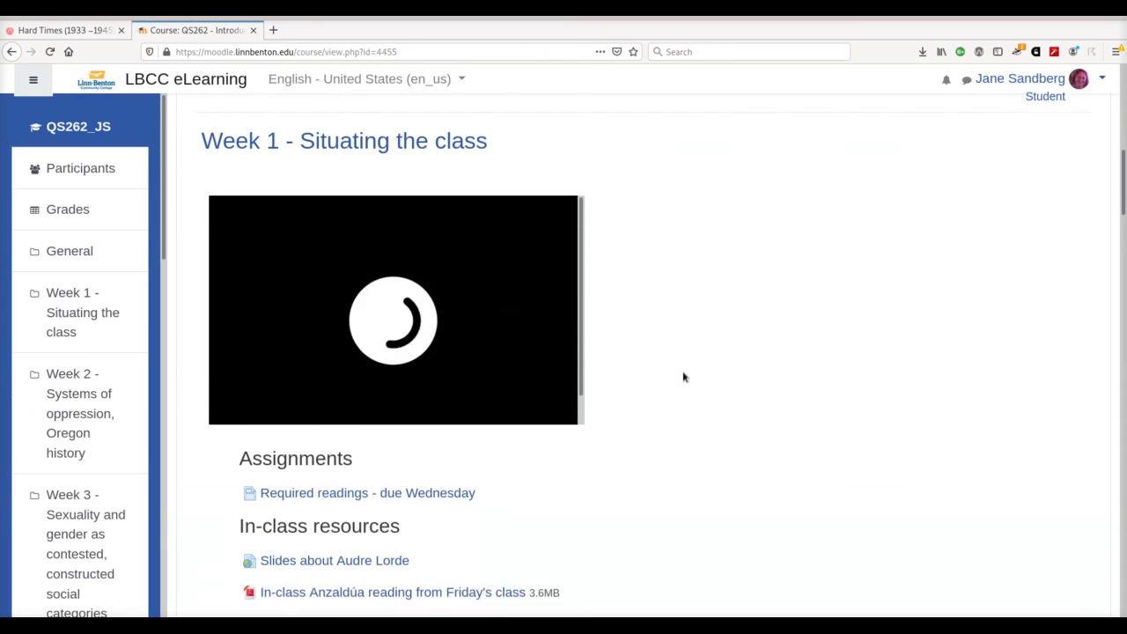
{"action": "scroll", "coordinate": [693, 379], "scroll_direction": "up", "scroll_amount": 5}
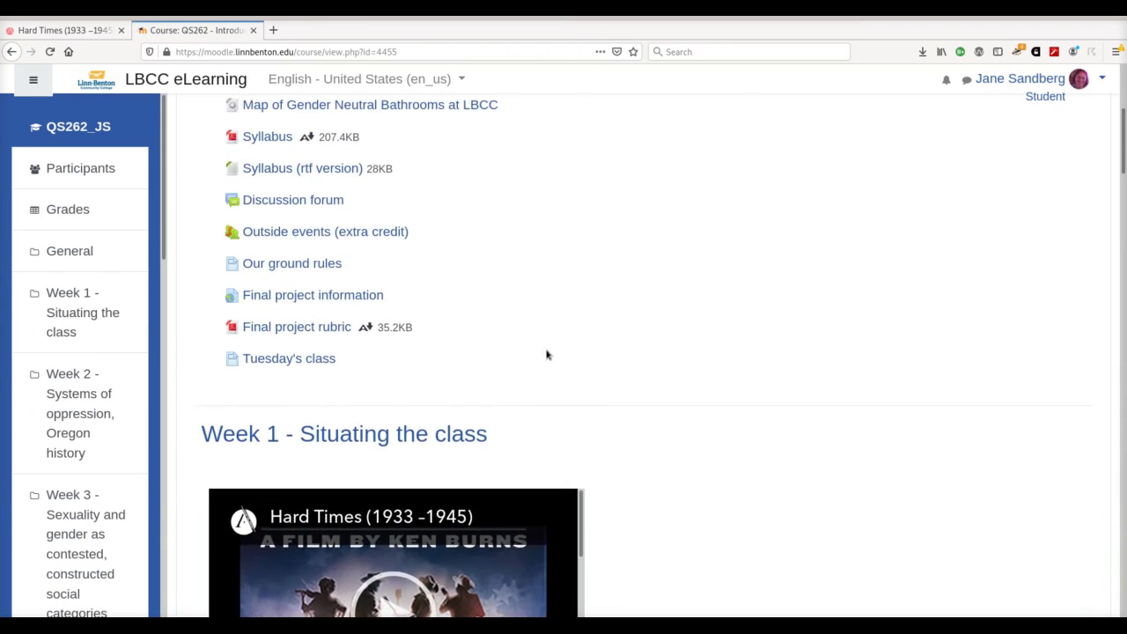
{"action": "left_click", "coordinate": [327, 359]}
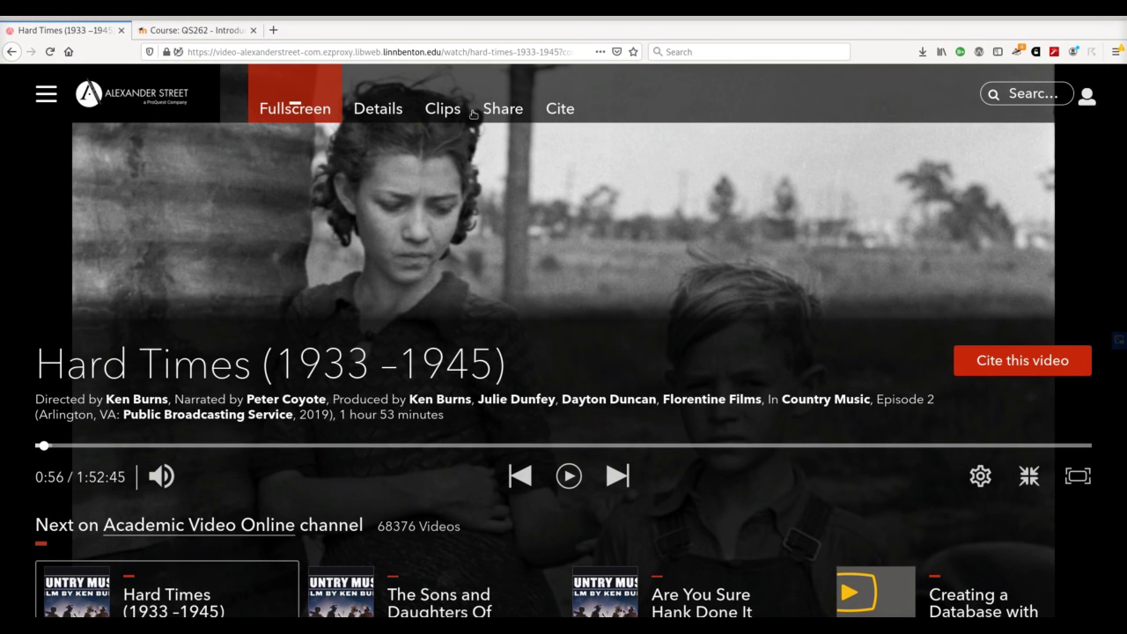
Step: Show the Hard Times Clips tab and go to sign in to create a new clip
{"action": "left_click", "coordinate": [441, 109]}
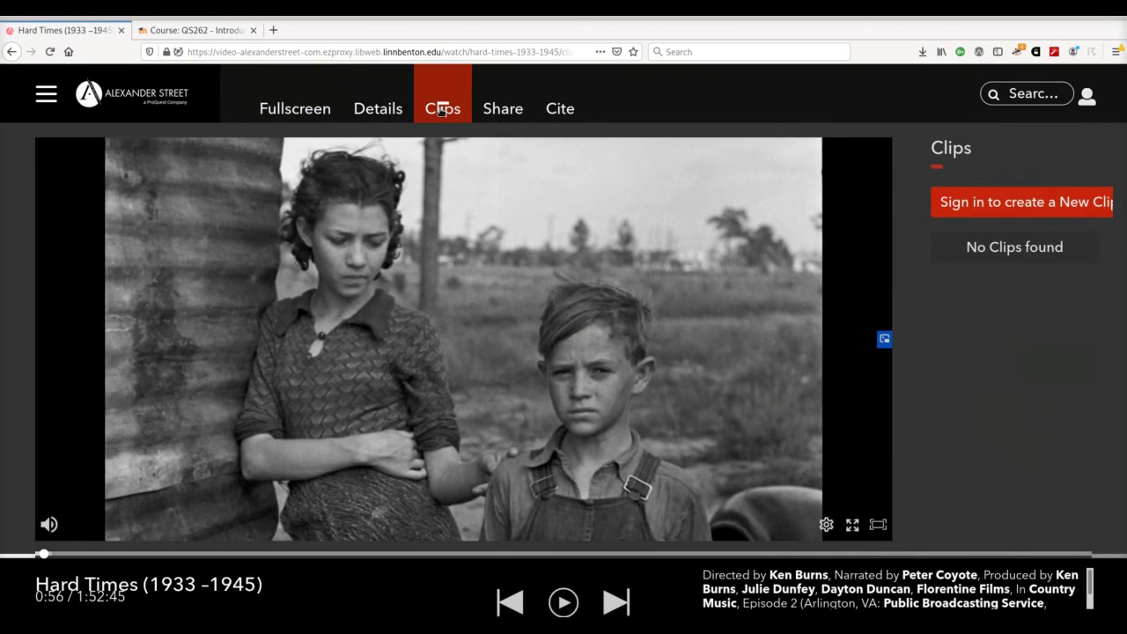
{"action": "left_click", "coordinate": [986, 213]}
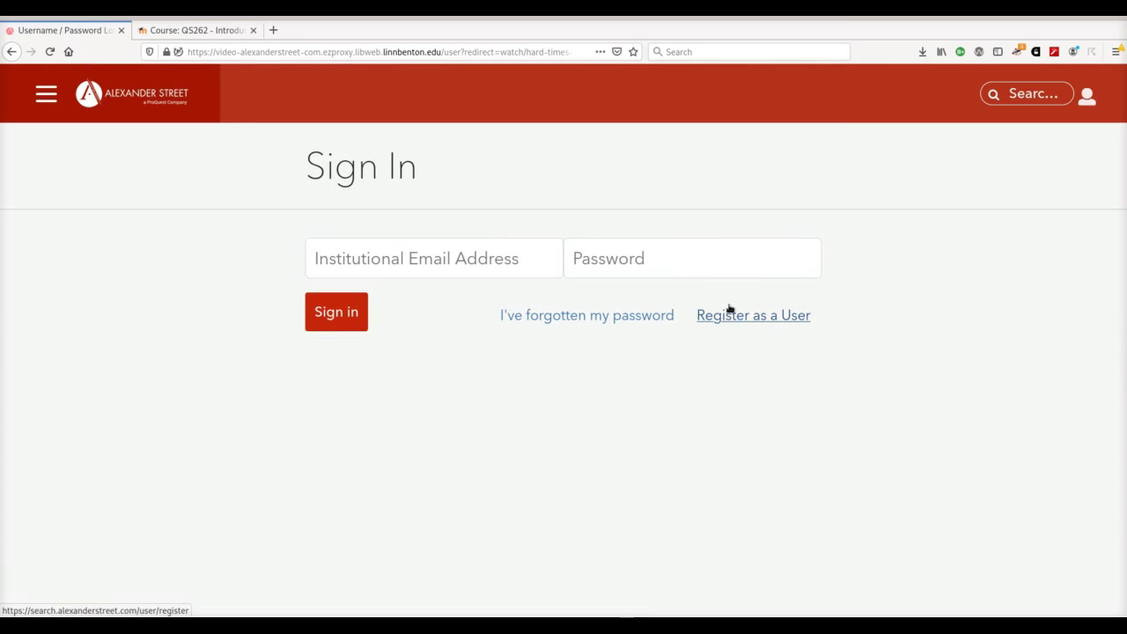
Step: Sign in with the institutional e-mail and password, declining Firefox's offer to save the login
{"action": "left_click", "coordinate": [447, 269]}
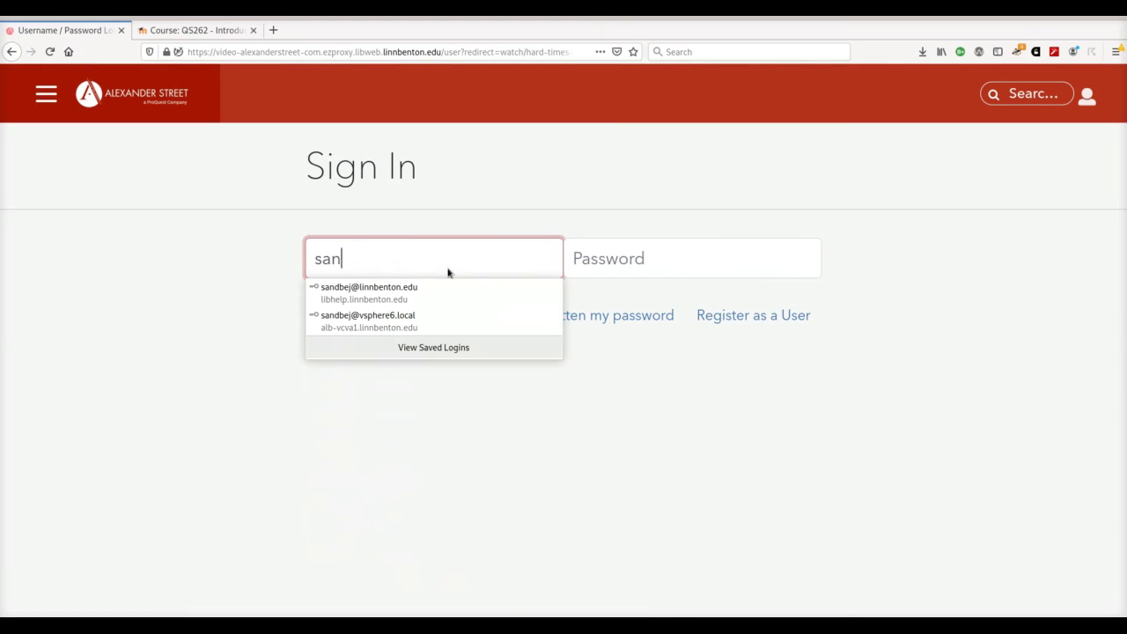
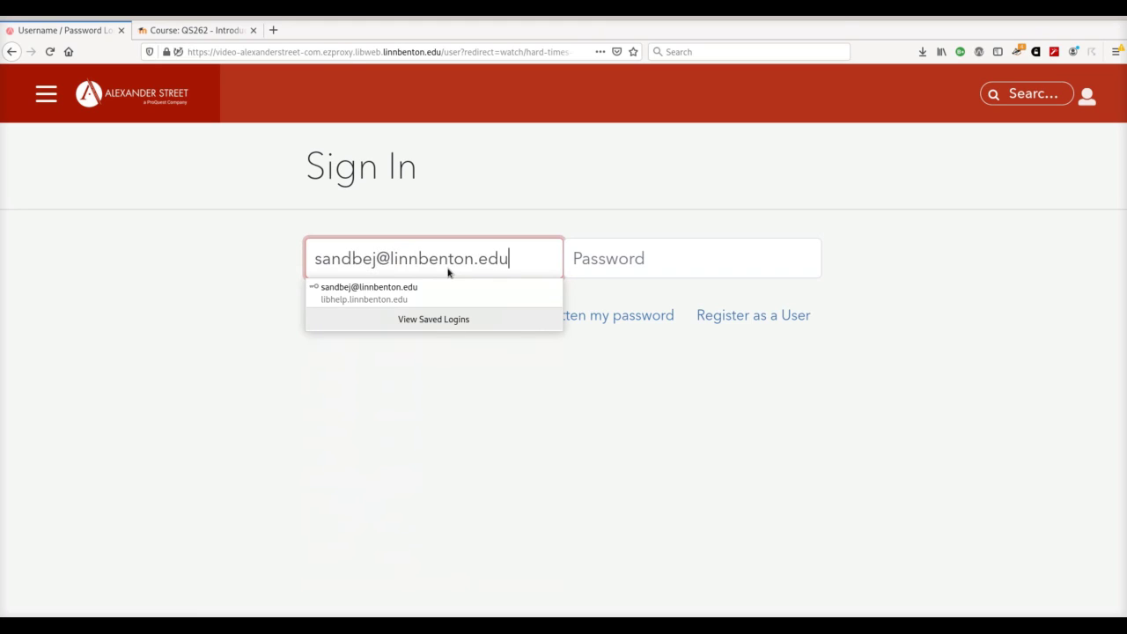
{"action": "key", "text": "Tab"}
{"action": "type", "text": "********"}
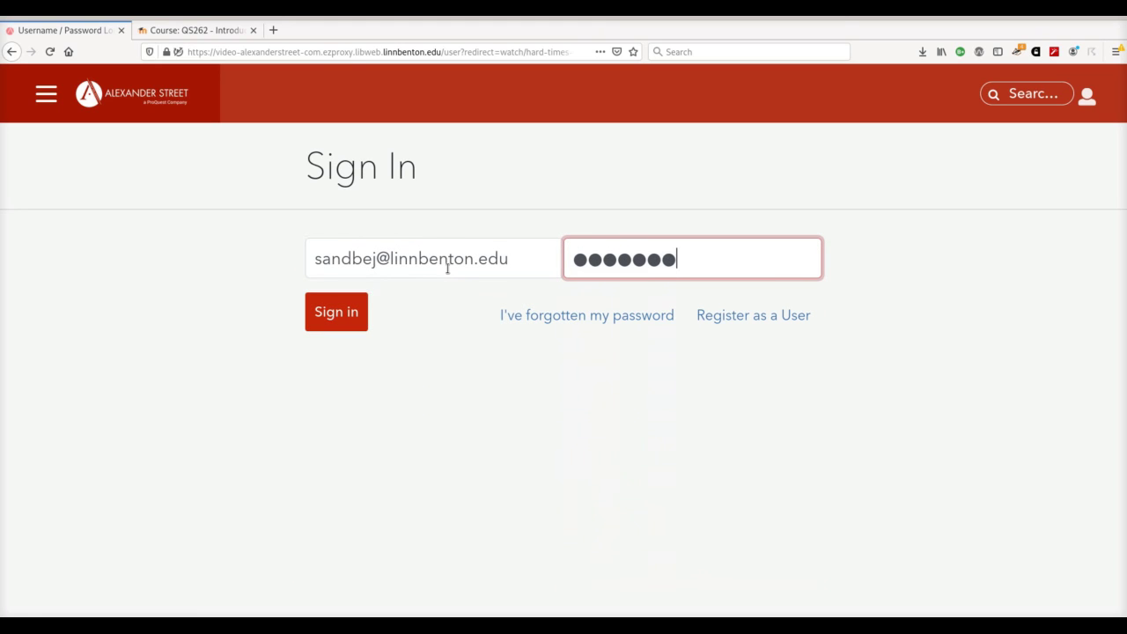
{"action": "type", "text": "*******"}
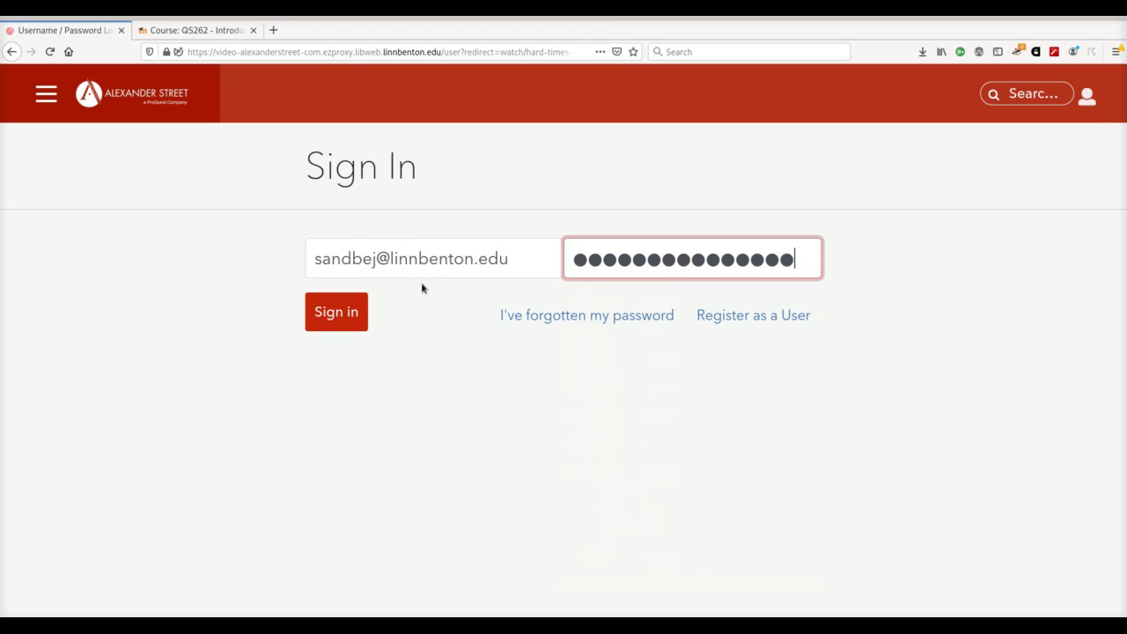
{"action": "left_click", "coordinate": [360, 326]}
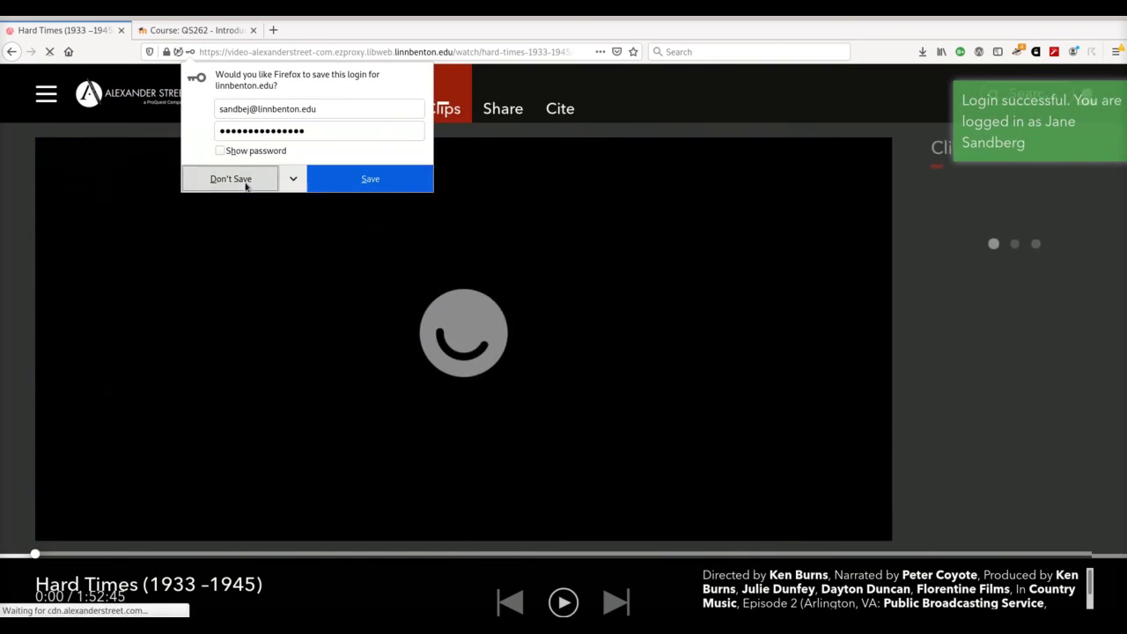
{"action": "left_click", "coordinate": [239, 181]}
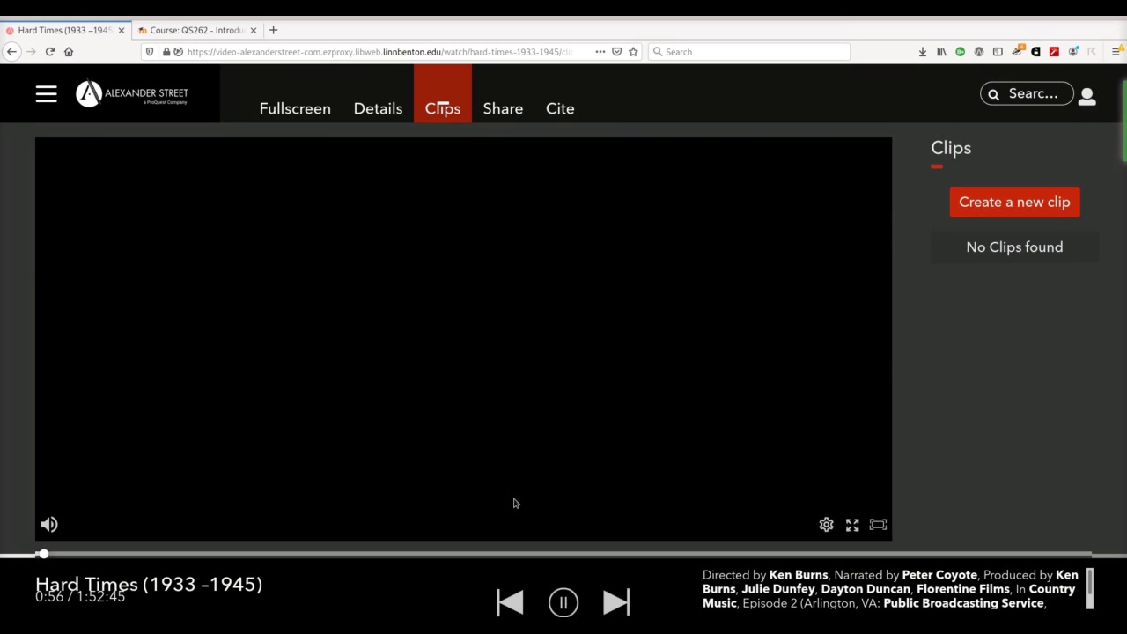
Step: Create and save a Public clip titled 'Tuesday's class' spanning 00:00 to 20:25
{"action": "left_click", "coordinate": [564, 603]}
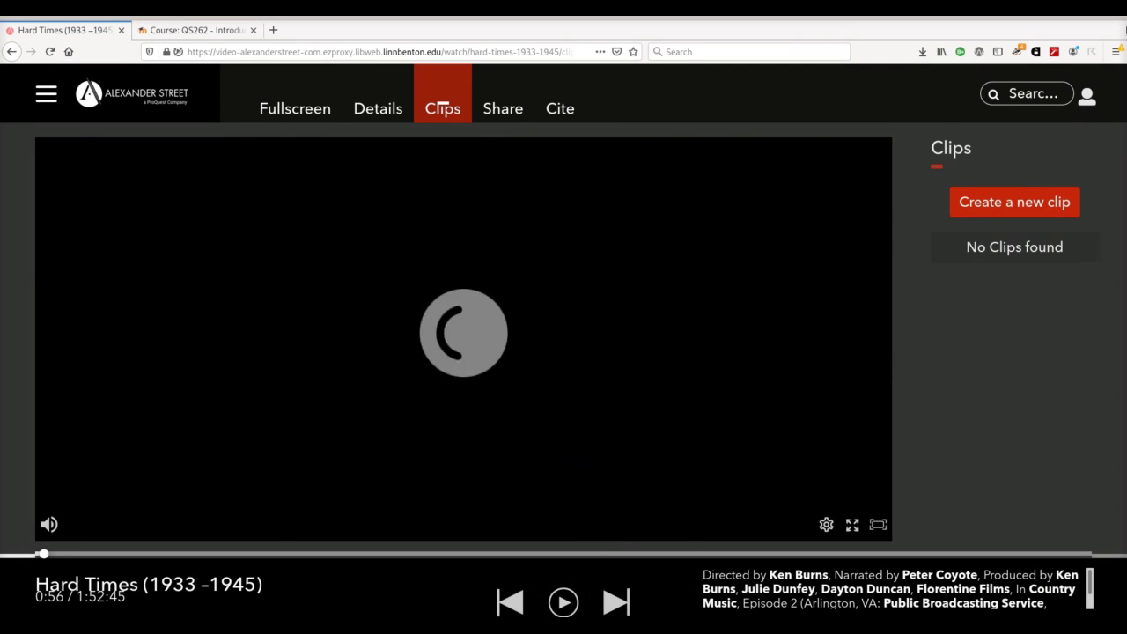
{"action": "left_click", "coordinate": [995, 202]}
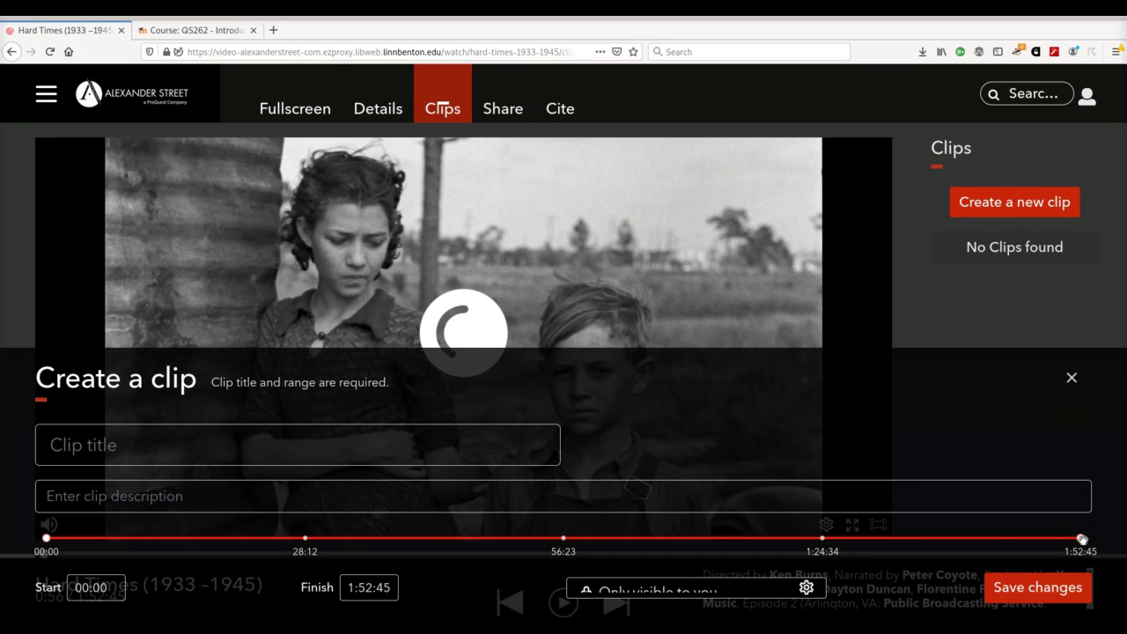
{"action": "left_click_drag", "start_coordinate": [1080, 538], "coordinate": [233, 545]}
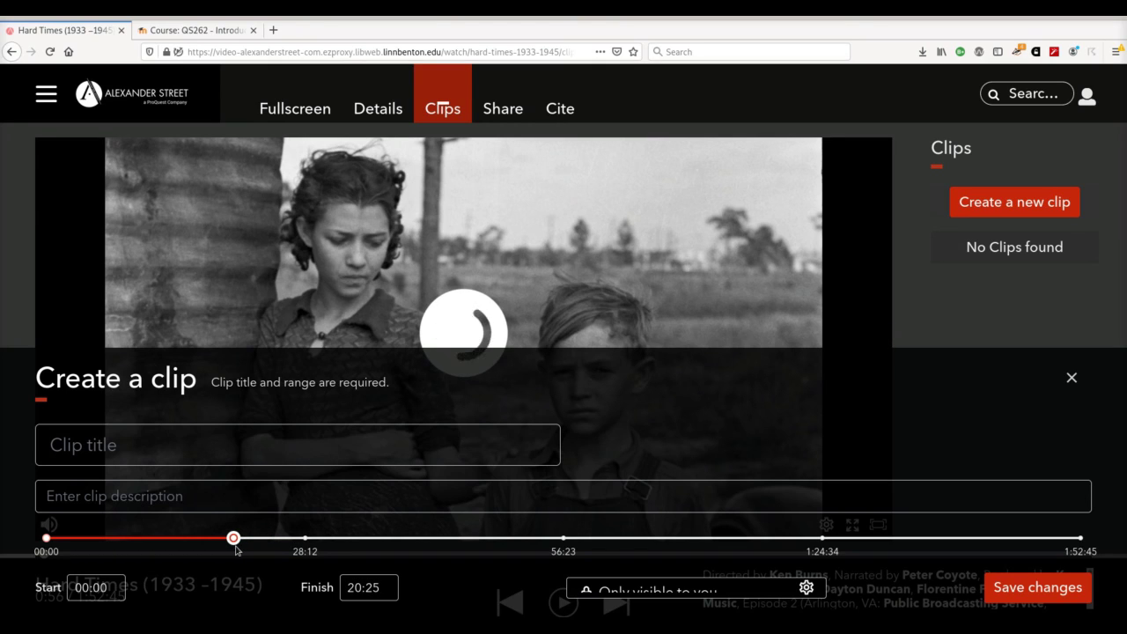
{"action": "left_click", "coordinate": [221, 452]}
{"action": "type", "text": "Tuesday's cla"}
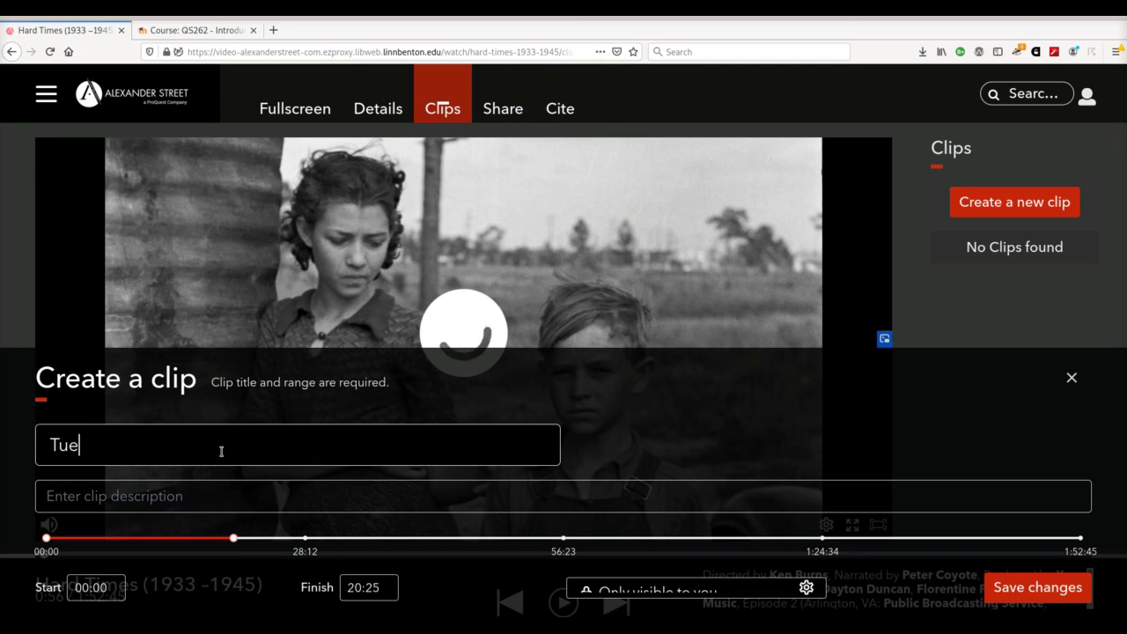
{"action": "type", "text": "ss"}
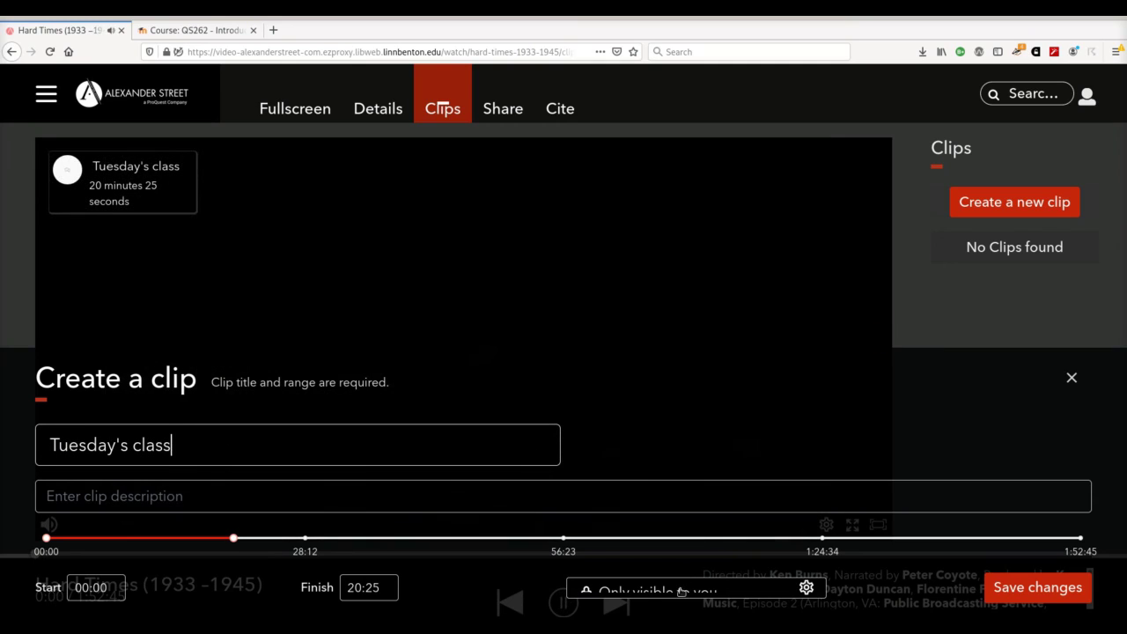
{"action": "left_click", "coordinate": [680, 590]}
{"action": "left_click", "coordinate": [669, 532]}
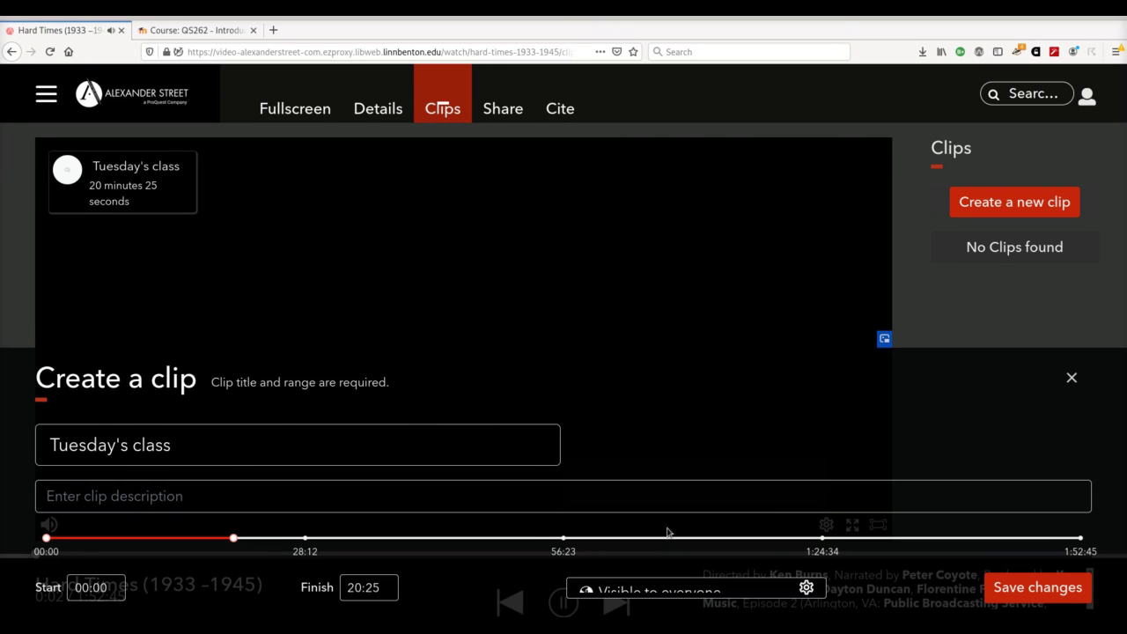
{"action": "left_click", "coordinate": [1048, 597]}
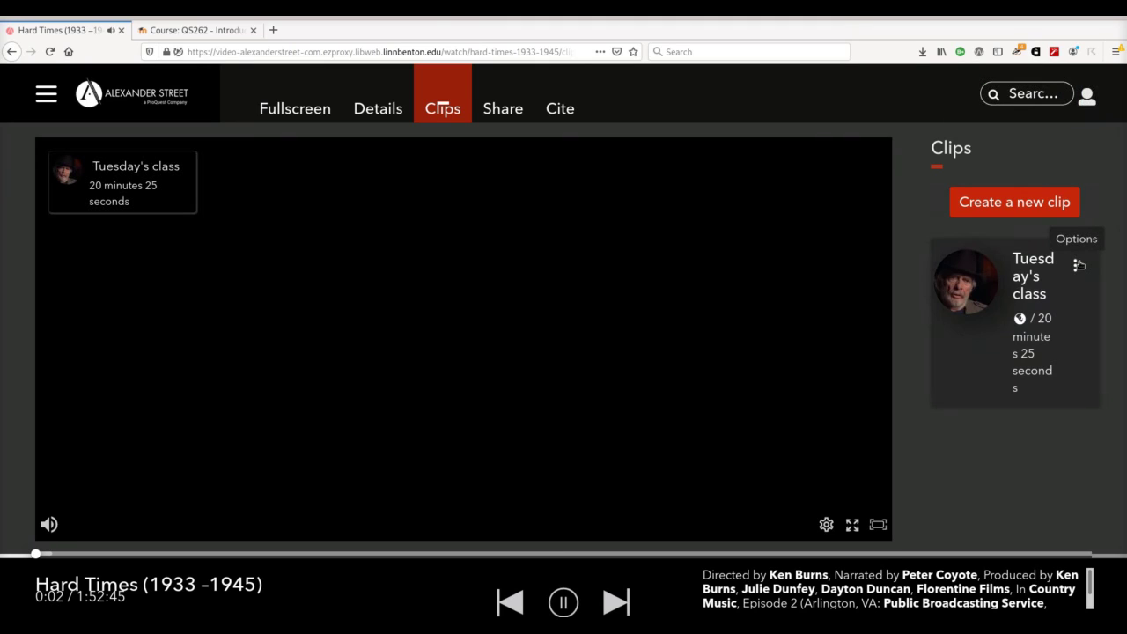
Step: Copy the Tuesday's class clip's embed code from its Share options
{"action": "left_click", "coordinate": [1079, 264]}
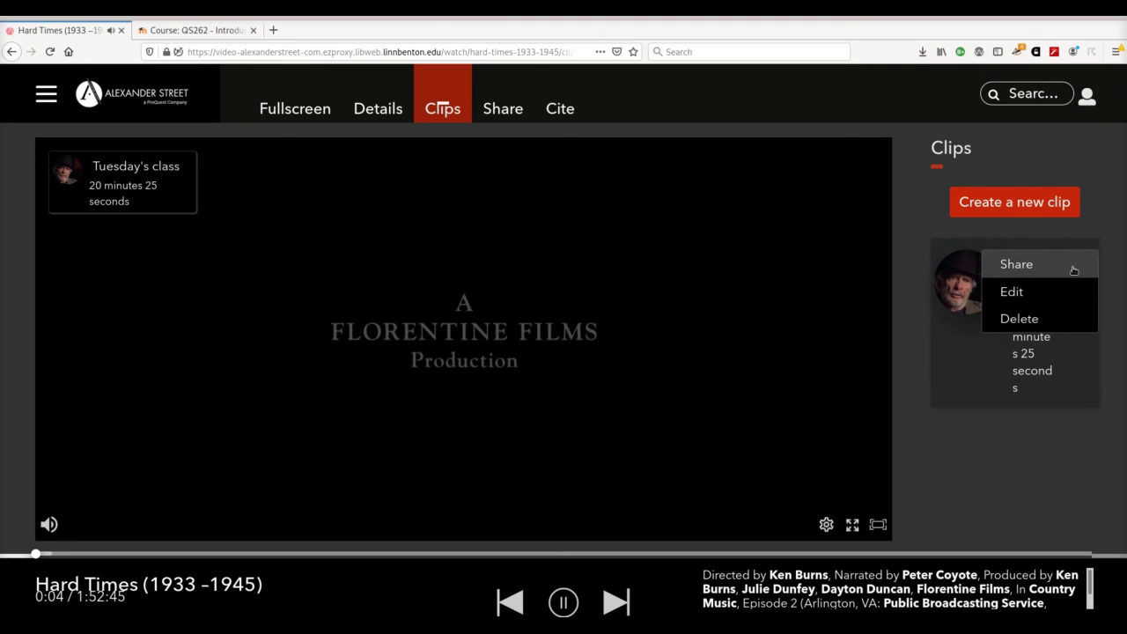
{"action": "left_click", "coordinate": [1020, 264]}
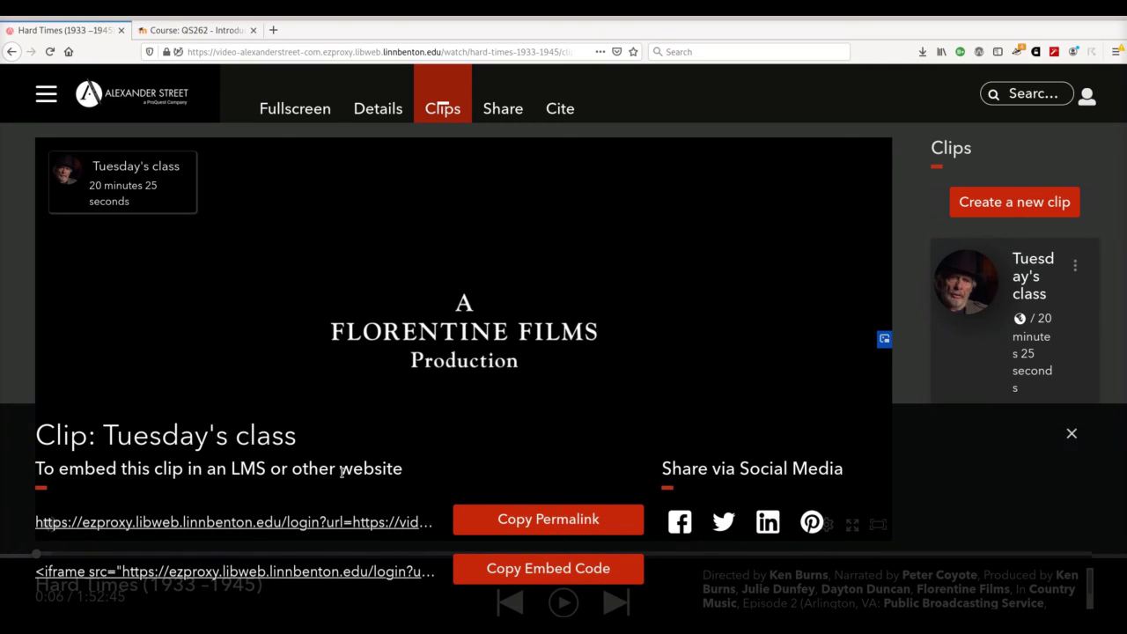
{"action": "left_click", "coordinate": [529, 573]}
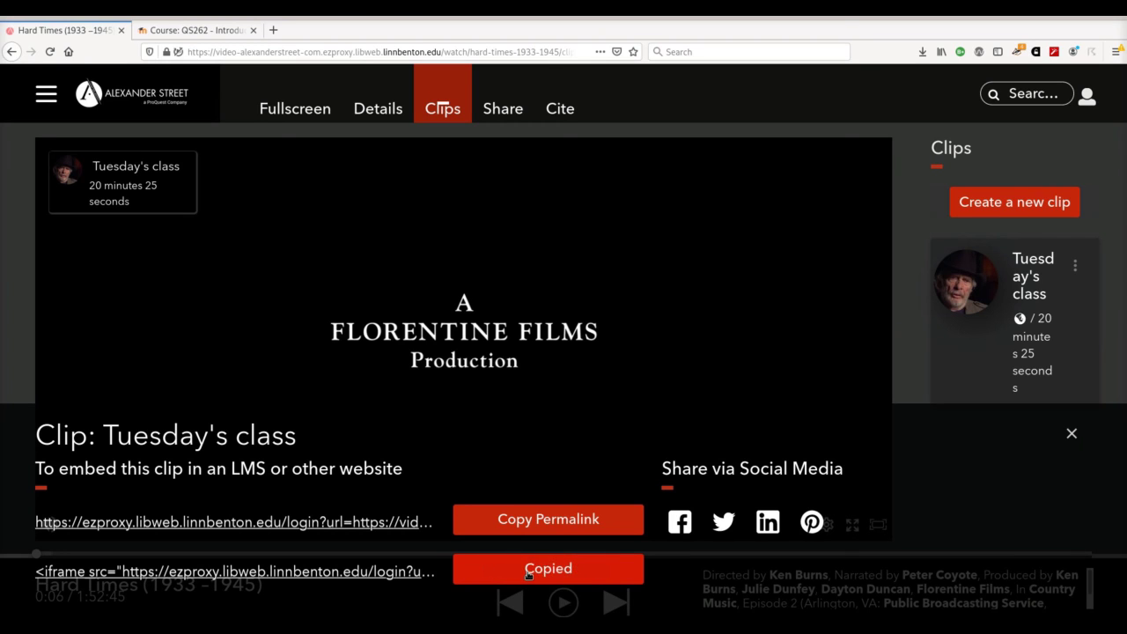